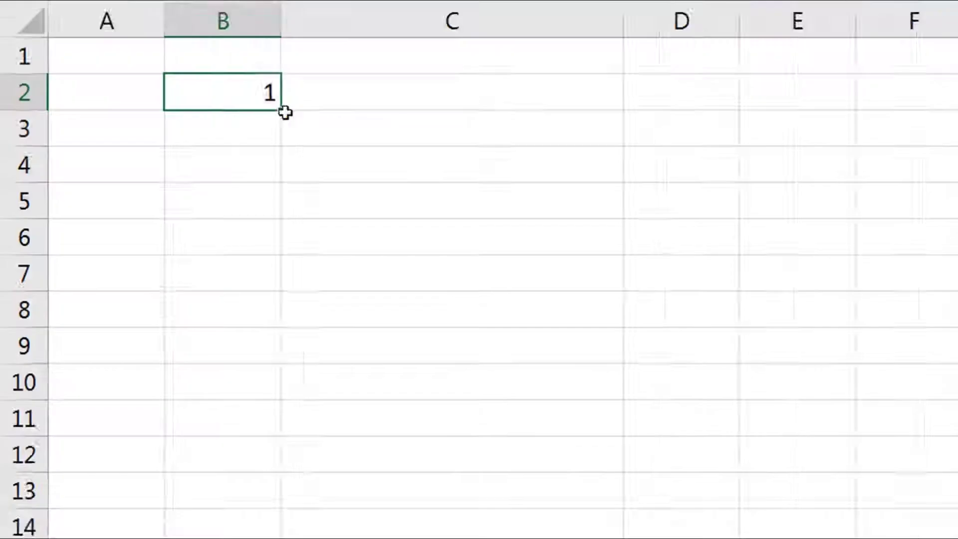
- Scroll the report guide PDF from Appendix A toward the sample Executive summary
mouse_move(284, 109)
left_mouse_down()
mouse_move(380, 115)
mouse_move(435, 334)
left_mouse_up()
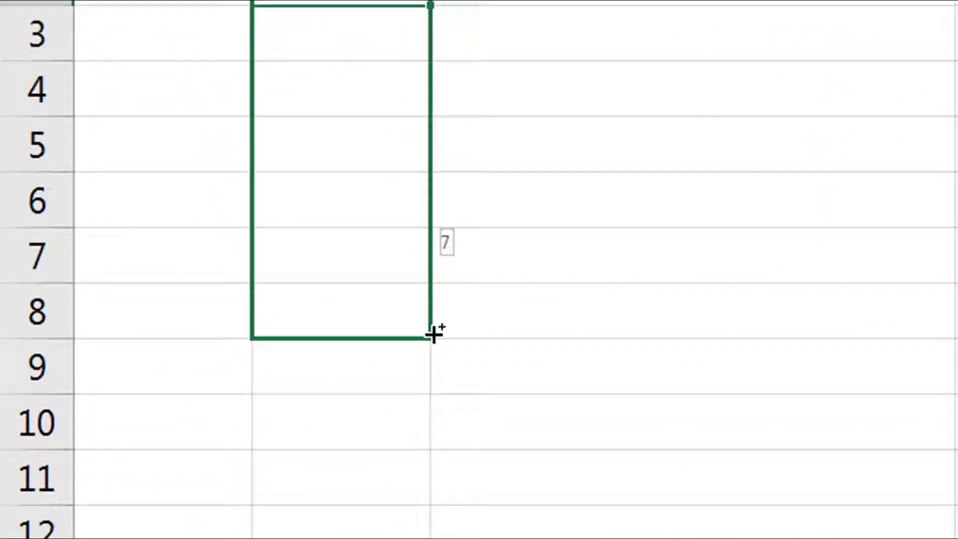
type(">8.3")
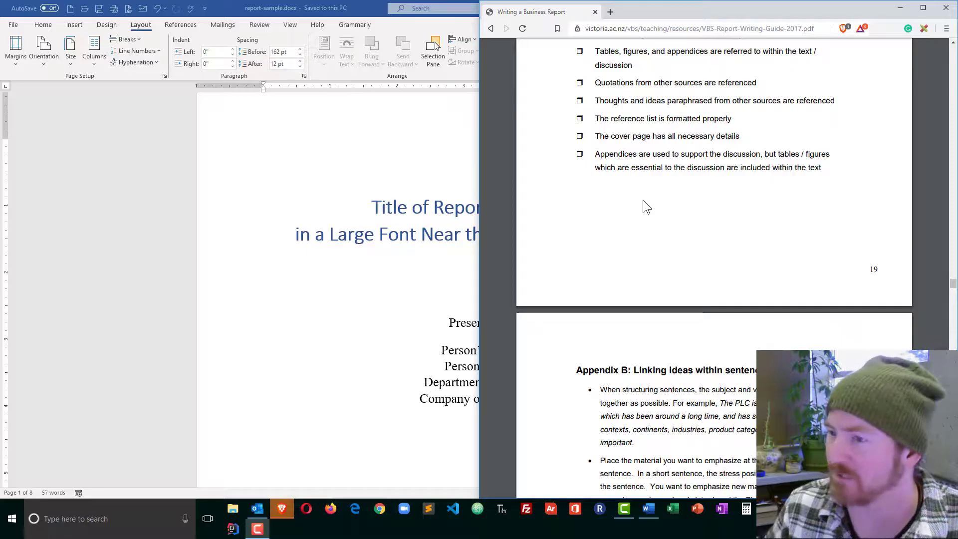
scroll(676, 218, "up", 3)
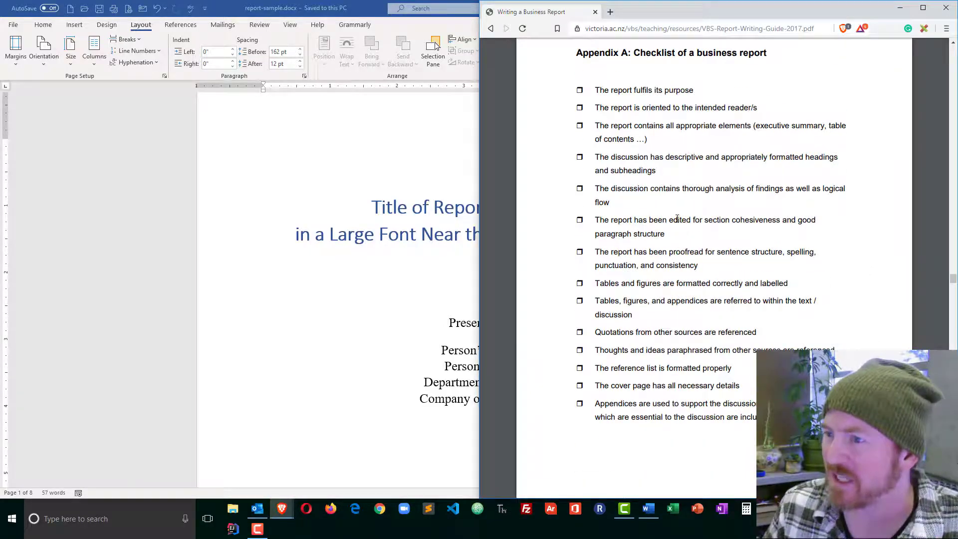
scroll(676, 215, "up", 4)
scroll(666, 187, "down", 3)
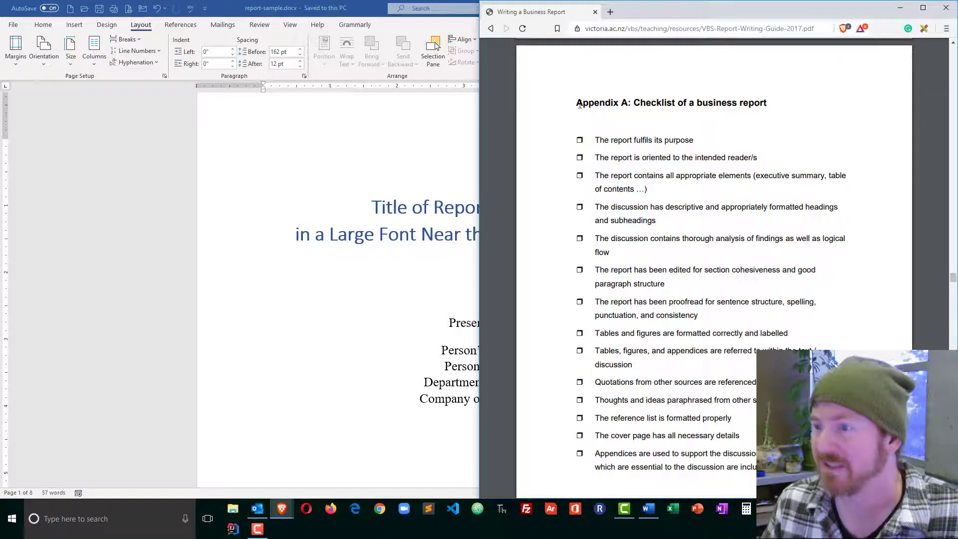
scroll(596, 150, "down", 5)
scroll(597, 150, "down", 3)
scroll(592, 142, "down", 1)
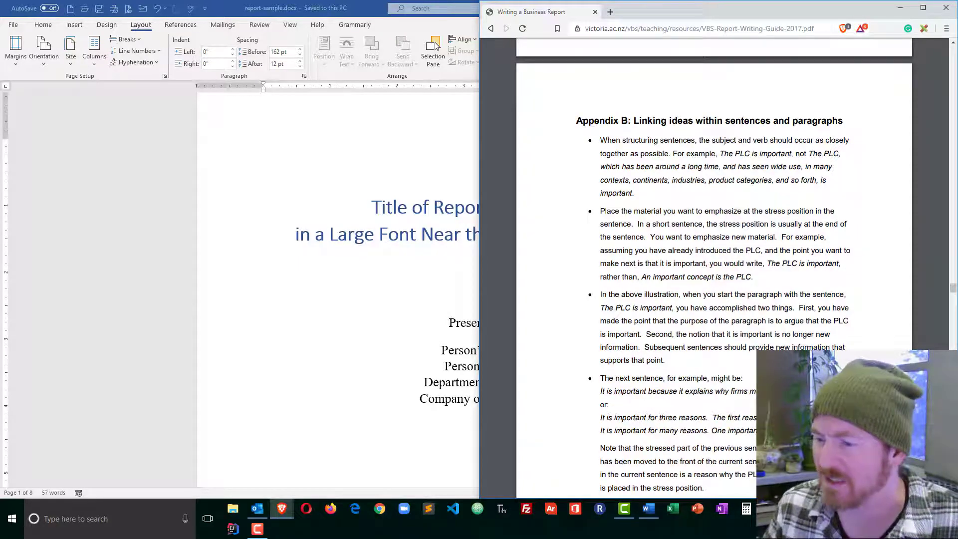
scroll(641, 210, "down", 4)
scroll(645, 225, "down", 4)
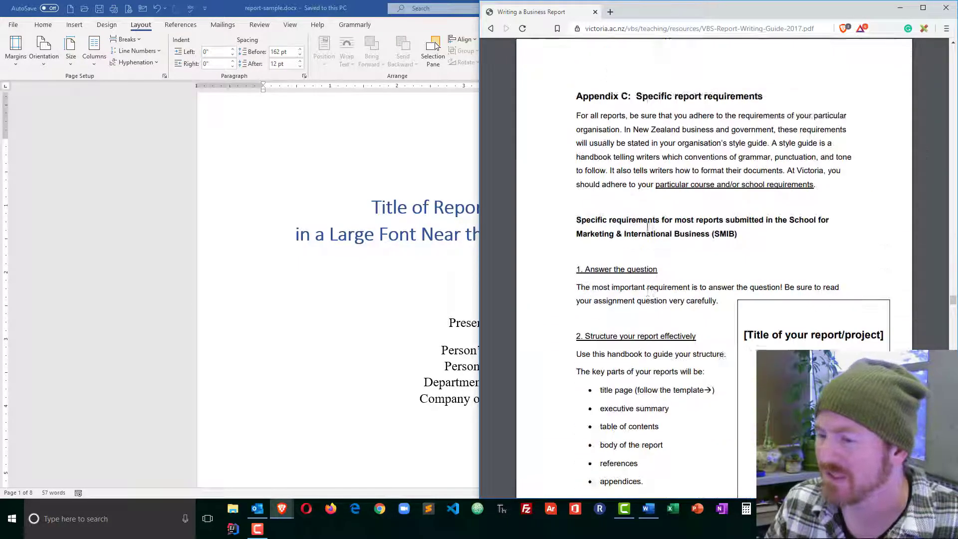
scroll(651, 240, "down", 4)
scroll(650, 240, "down", 4)
scroll(650, 240, "down", 4)
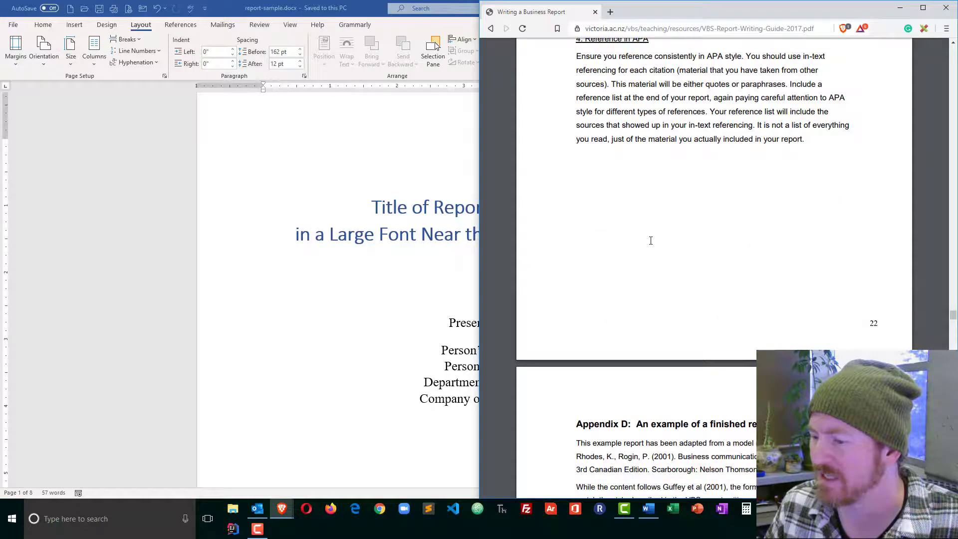
scroll(651, 240, "down", 3)
scroll(651, 240, "down", 3)
scroll(651, 240, "down", 4)
scroll(649, 240, "down", 2)
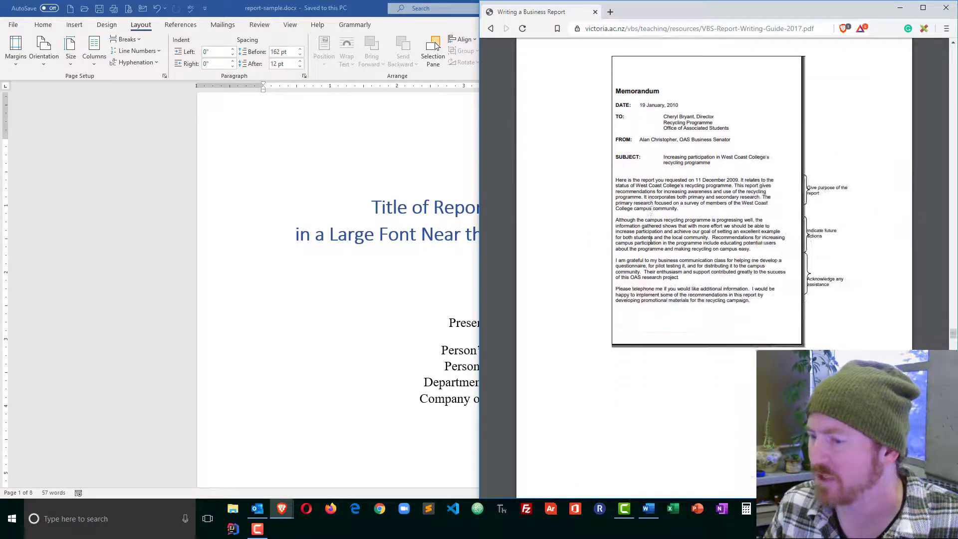
scroll(651, 240, "down", 4)
scroll(650, 240, "down", 3)
scroll(650, 240, "down", 3)
scroll(651, 240, "down", 1)
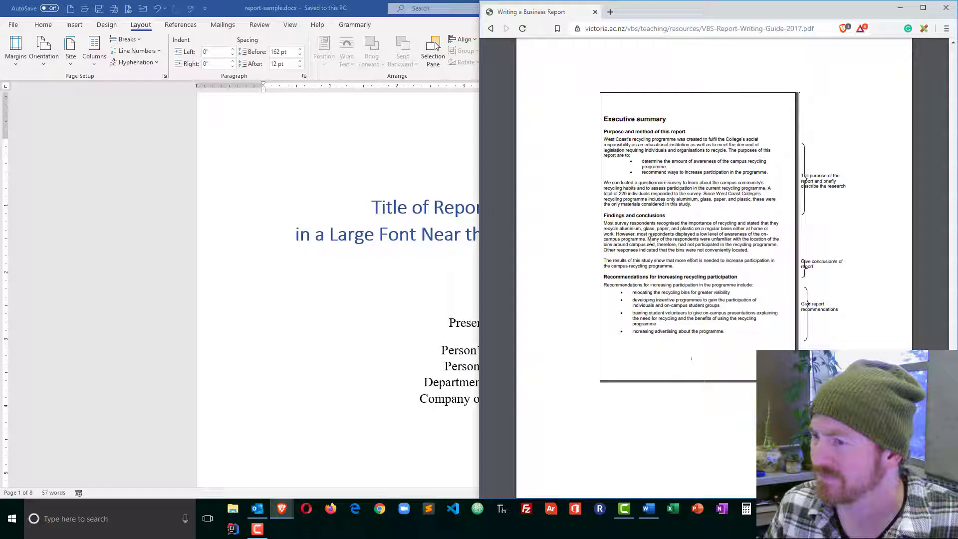
scroll(650, 240, "down", 1)
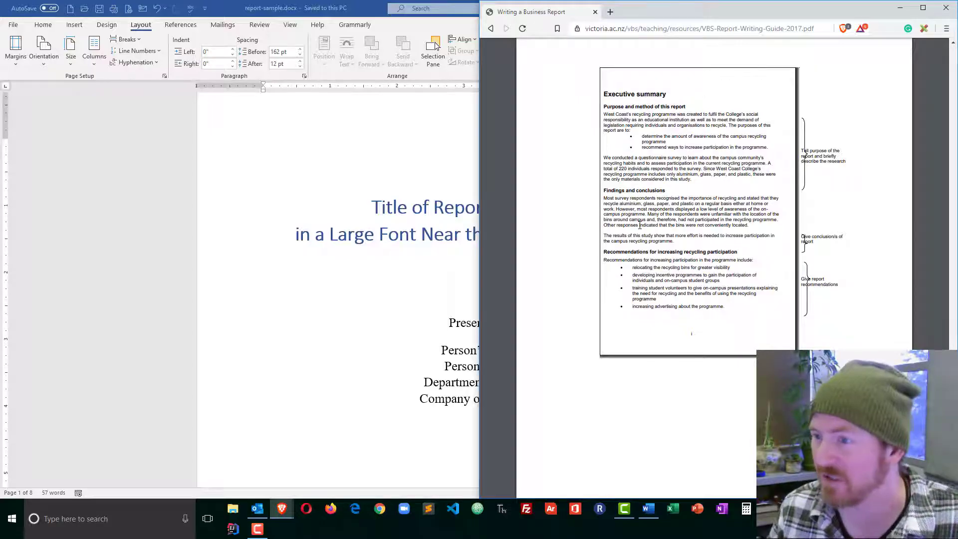
- Replace the Introduction's 'asdf' placeholder with =lorem(1,12) text and six short =lorem(6,2) paragraphs
left_click(449, 291)
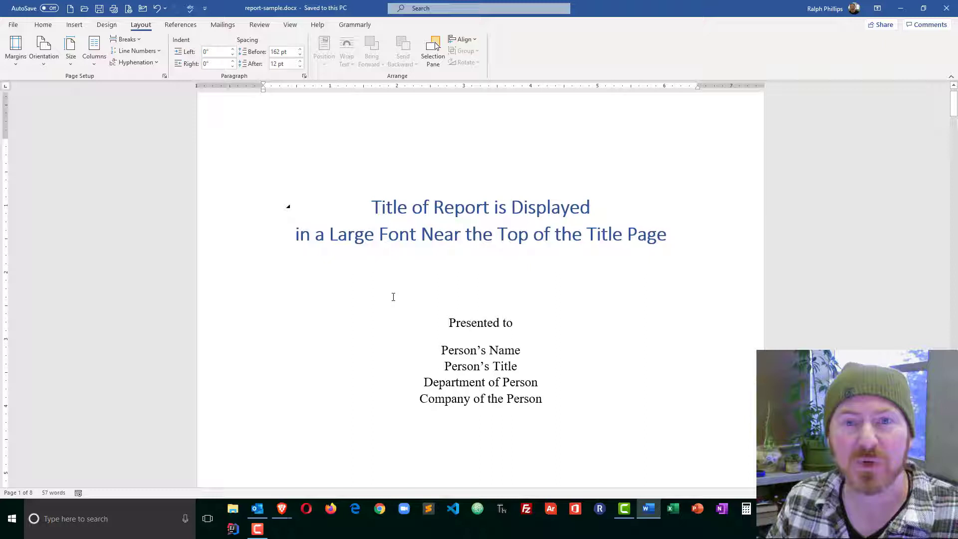
scroll(486, 332, "down", 1)
scroll(494, 314, "down", 4)
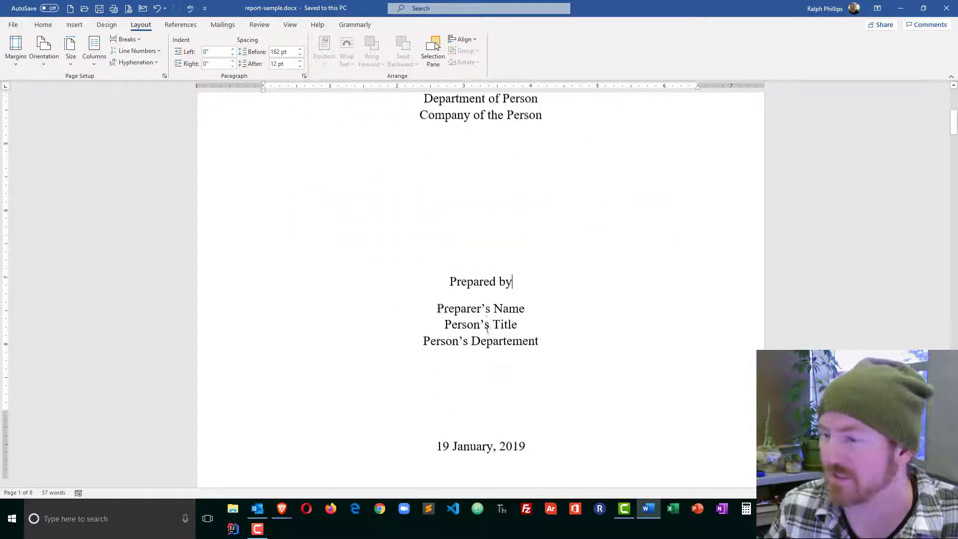
scroll(674, 247, "down", 1)
scroll(823, 218, "down", 3)
scroll(685, 250, "down", 4)
scroll(677, 258, "down", 4)
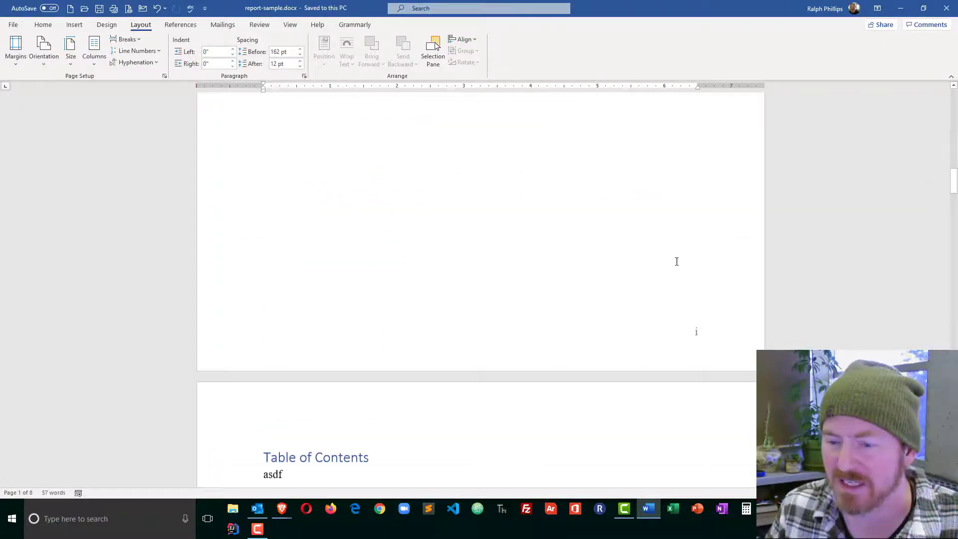
scroll(675, 262, "down", 5)
scroll(676, 261, "down", 5)
scroll(675, 261, "down", 4)
scroll(673, 261, "up", 1)
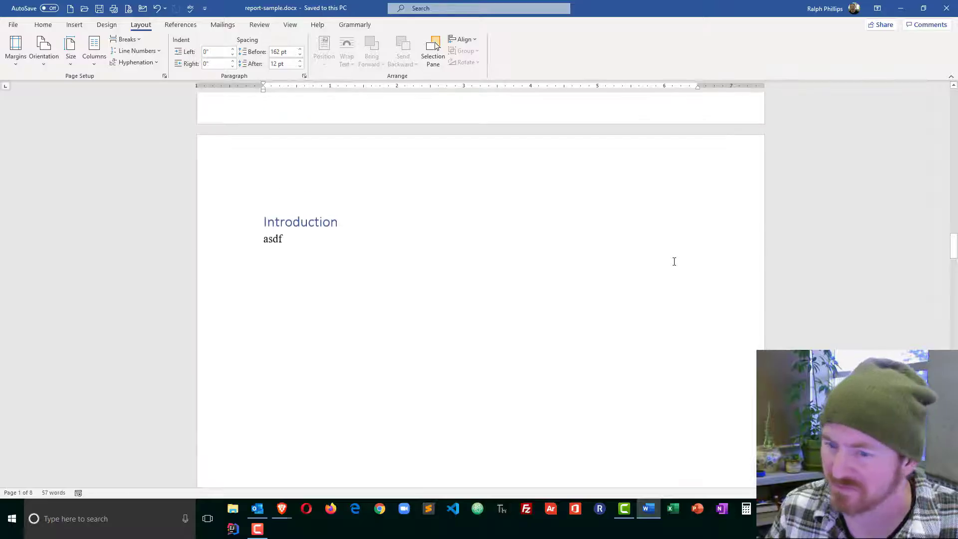
scroll(631, 259, "down", 1)
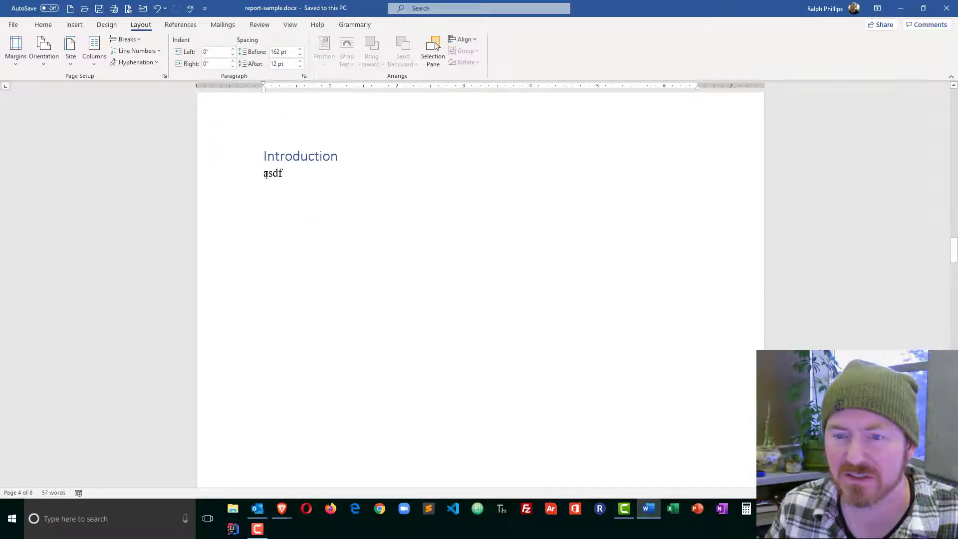
left_click_drag(264, 174, 287, 174)
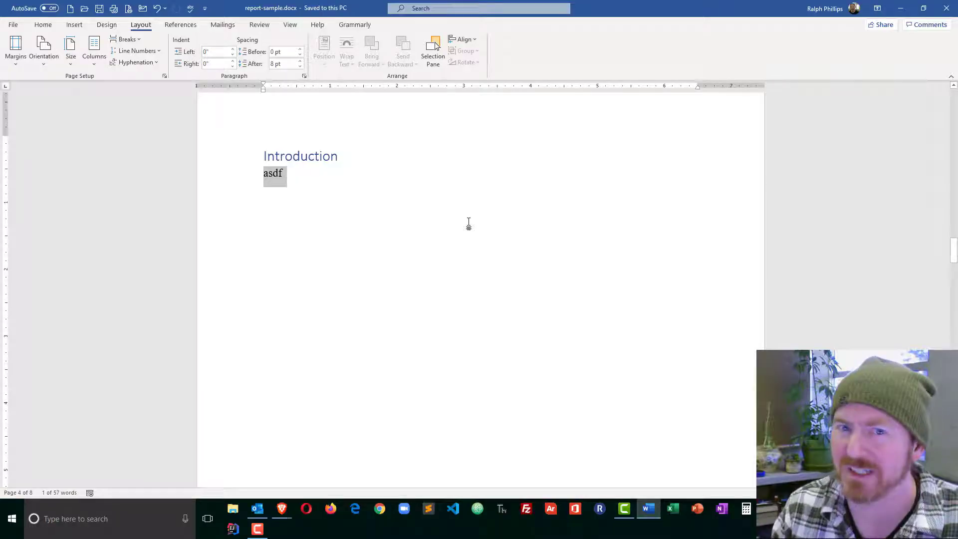
type("=lo")
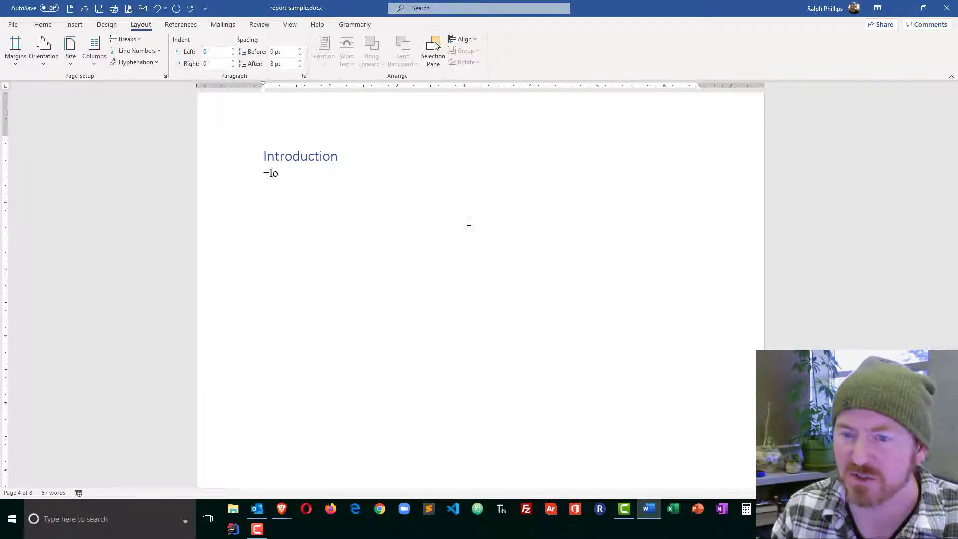
type("rem(1,12")
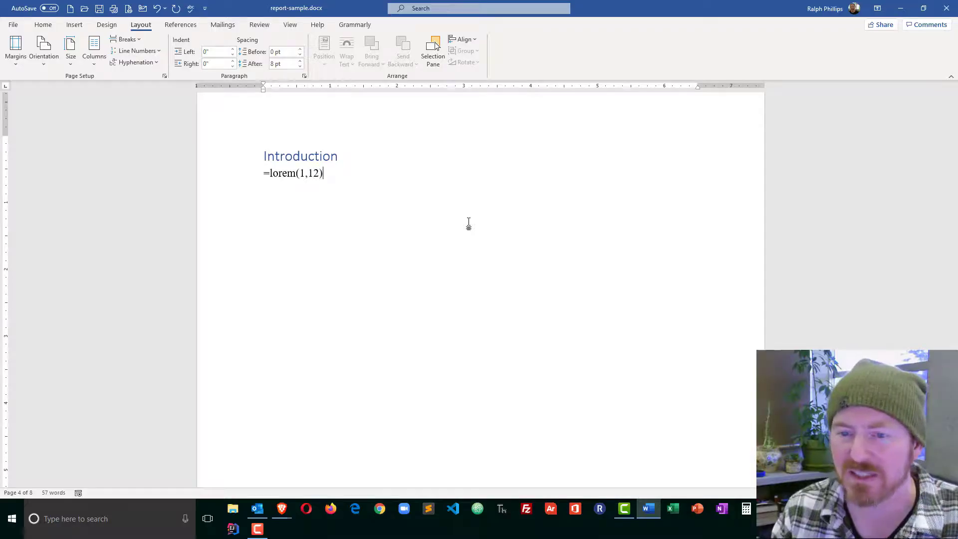
key("Return")
type("=l")
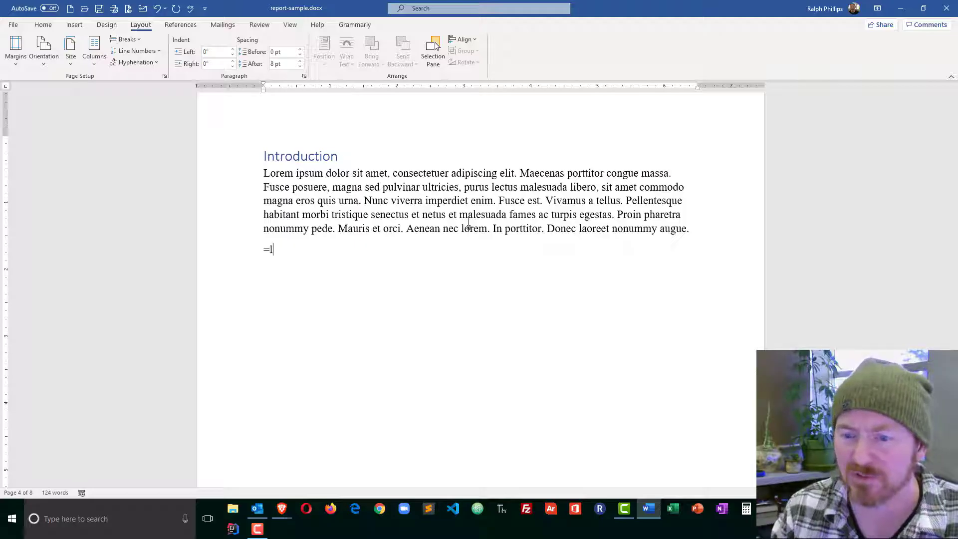
type("orem(")
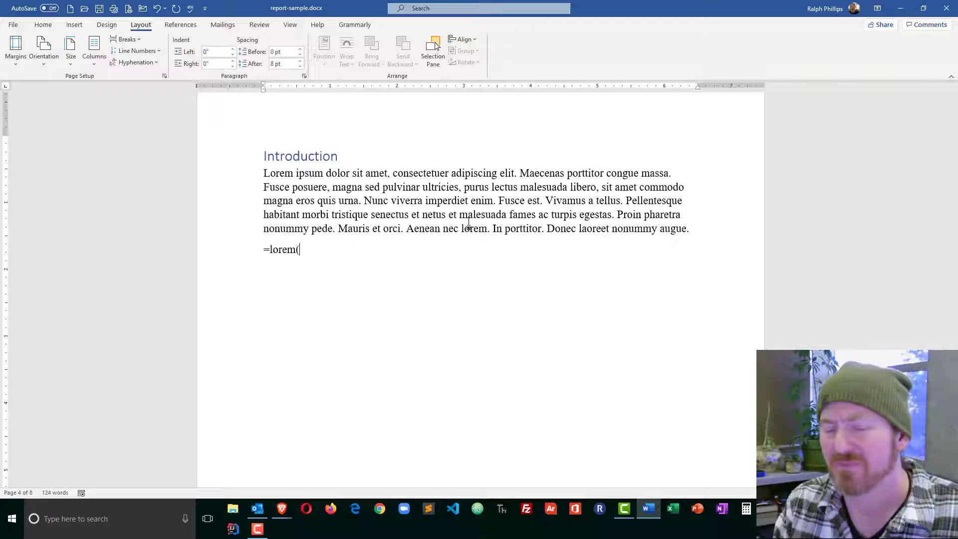
type("6")
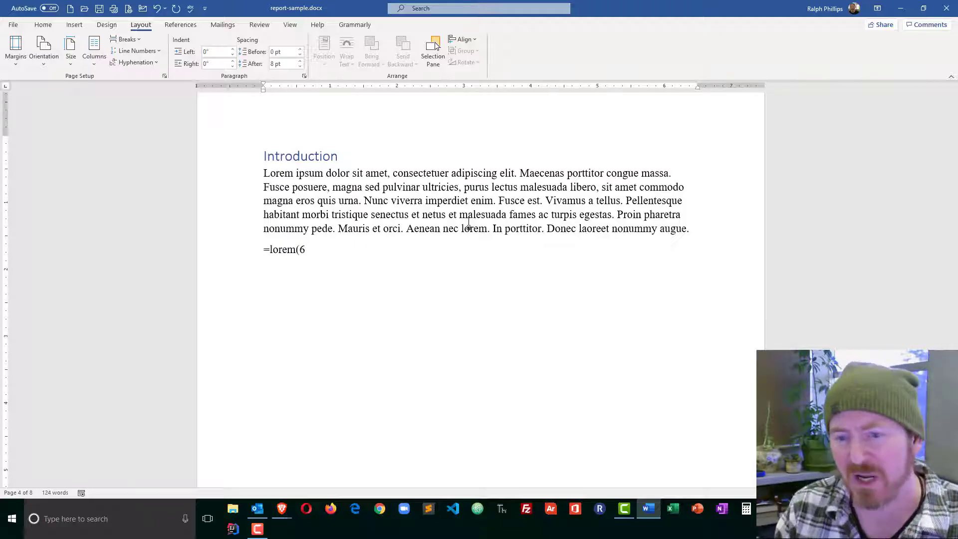
type(",2)")
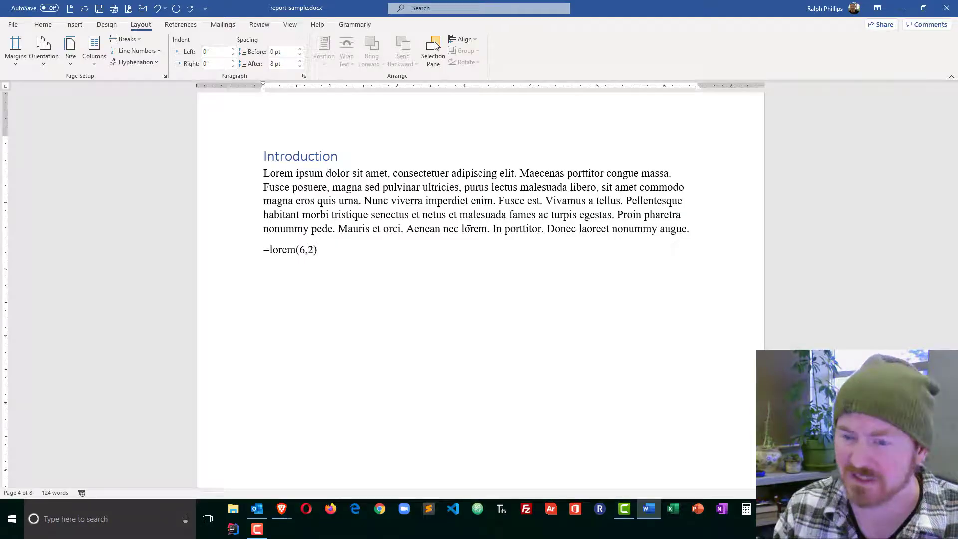
key("Return")
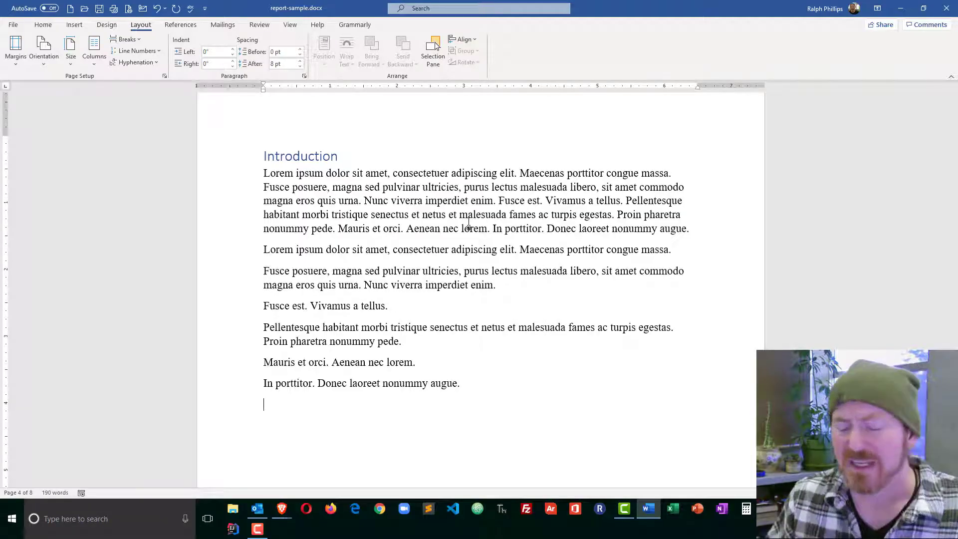
scroll(302, 203, "down", 2)
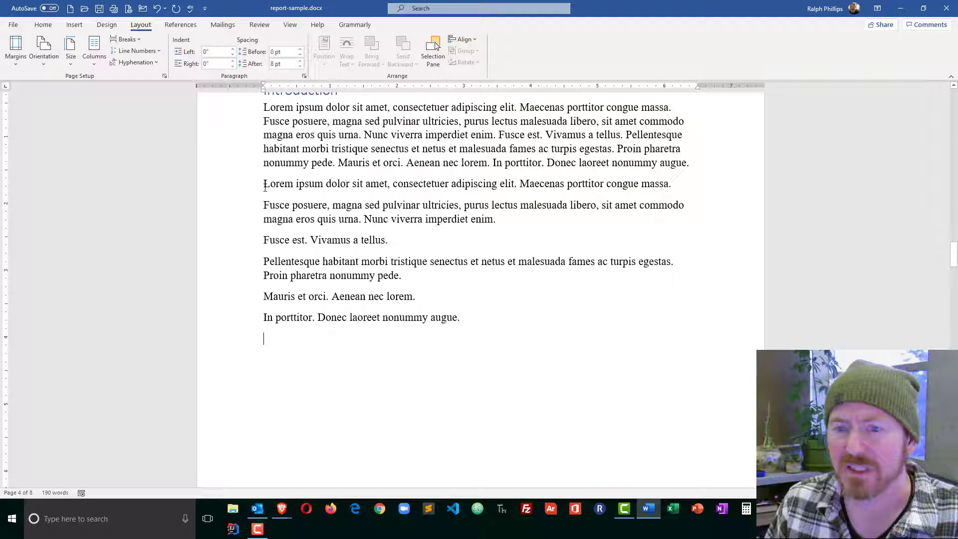
- Format the six short lorem paragraphs as a bulleted list
left_click_drag(264, 186, 506, 324)
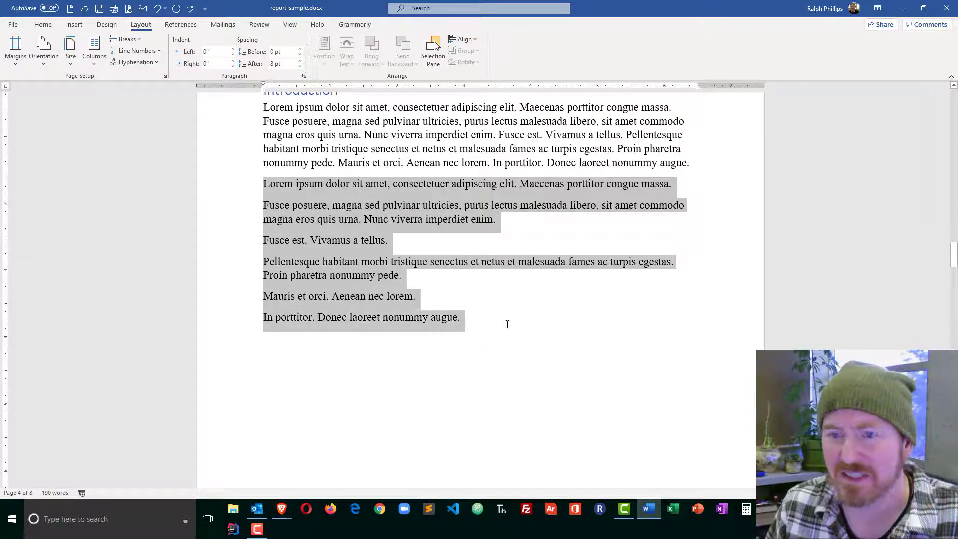
left_click(43, 24)
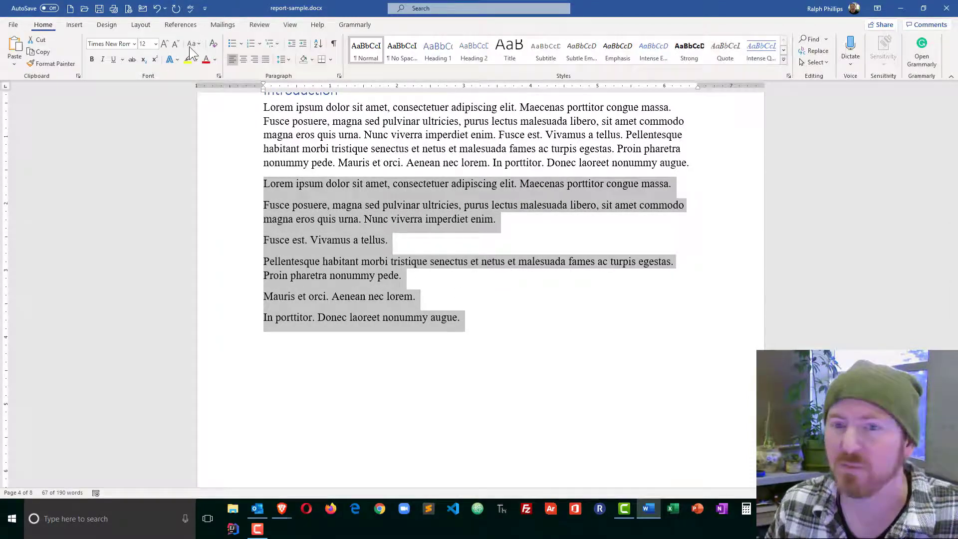
left_click(232, 43)
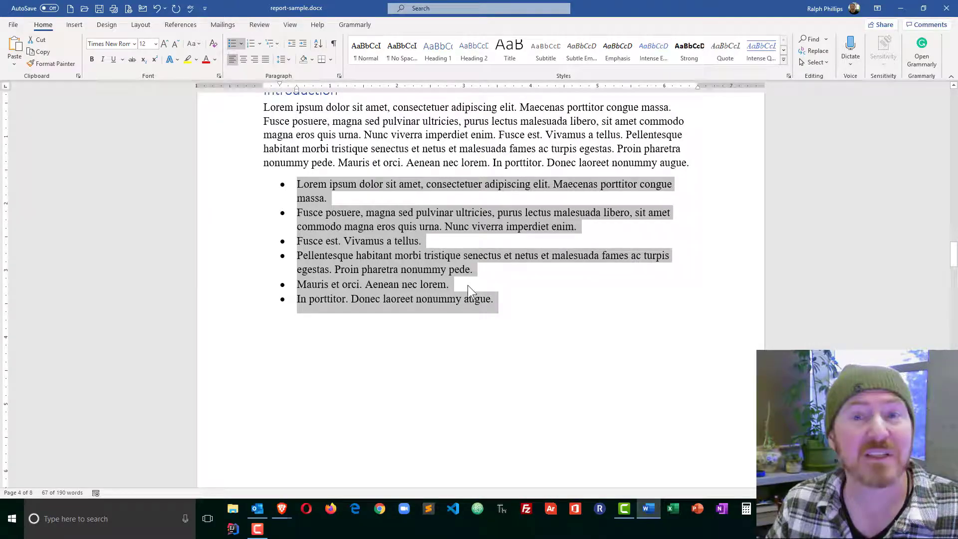
- Show formatting marks and place the insertion point in the first bullet item
left_click(335, 43)
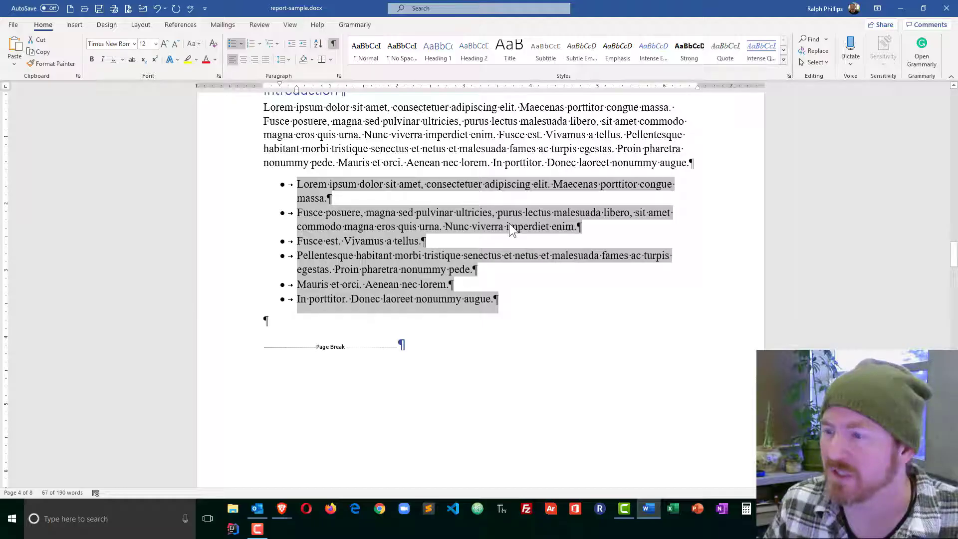
left_click(547, 210)
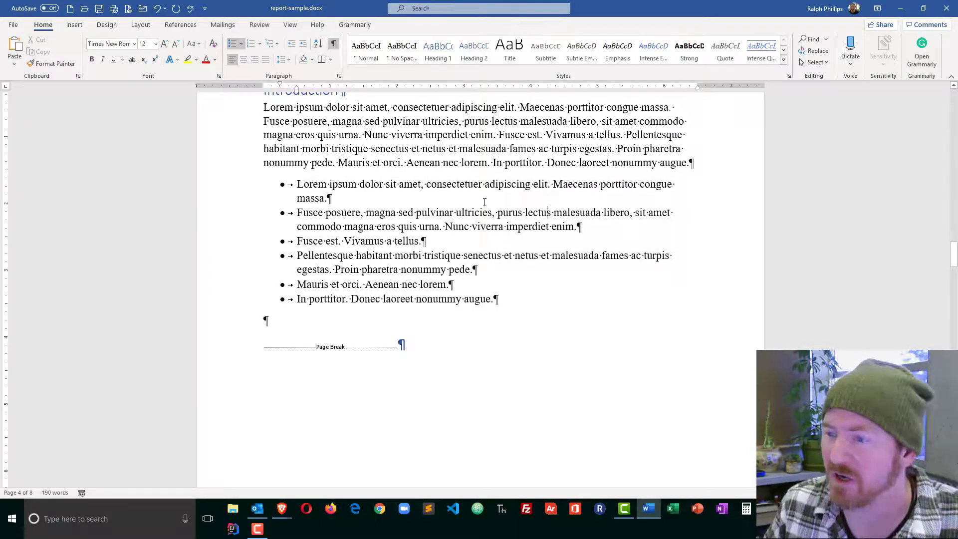
scroll(382, 186, "up", 2)
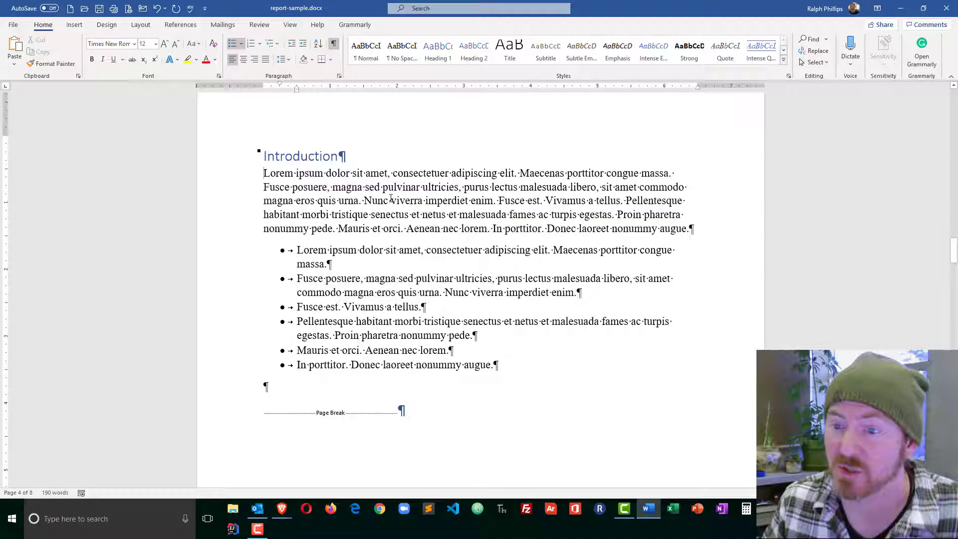
left_click_drag(264, 173, 424, 202)
left_click(382, 250)
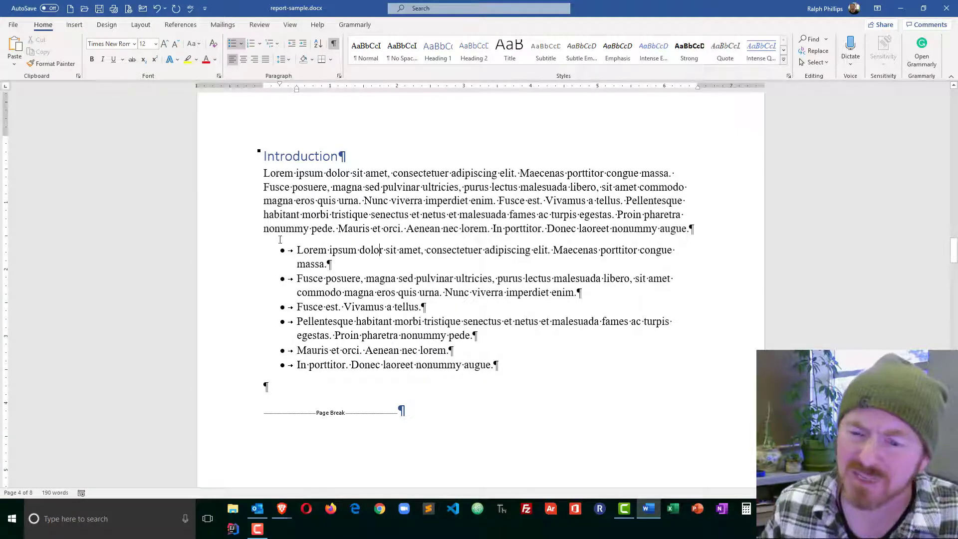
scroll(285, 255, "down", 1)
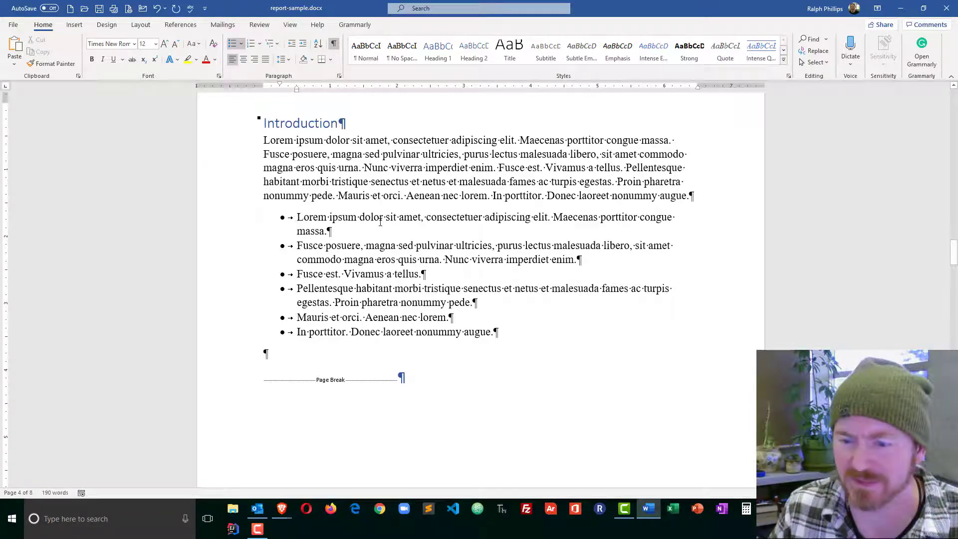
scroll(380, 219, "down", 2)
- Write a tabbed test line 'Some Text / more text / more text' below the list, then delete it
left_click(265, 256)
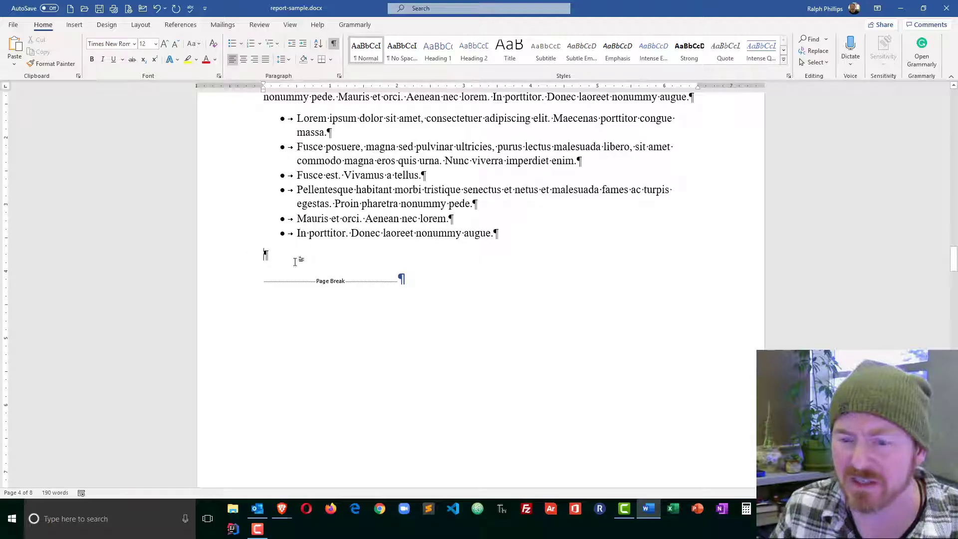
type("Some TE")
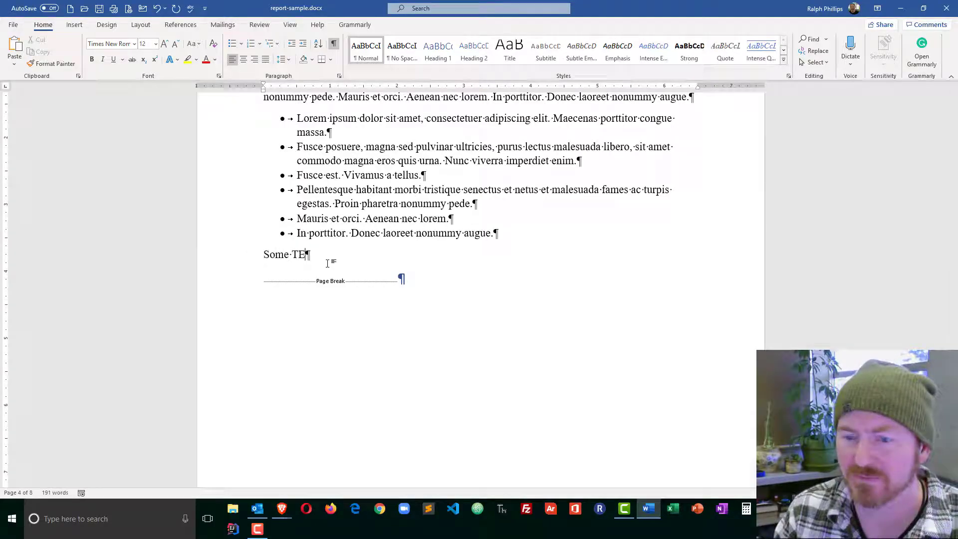
type("xt")
key("Tab")
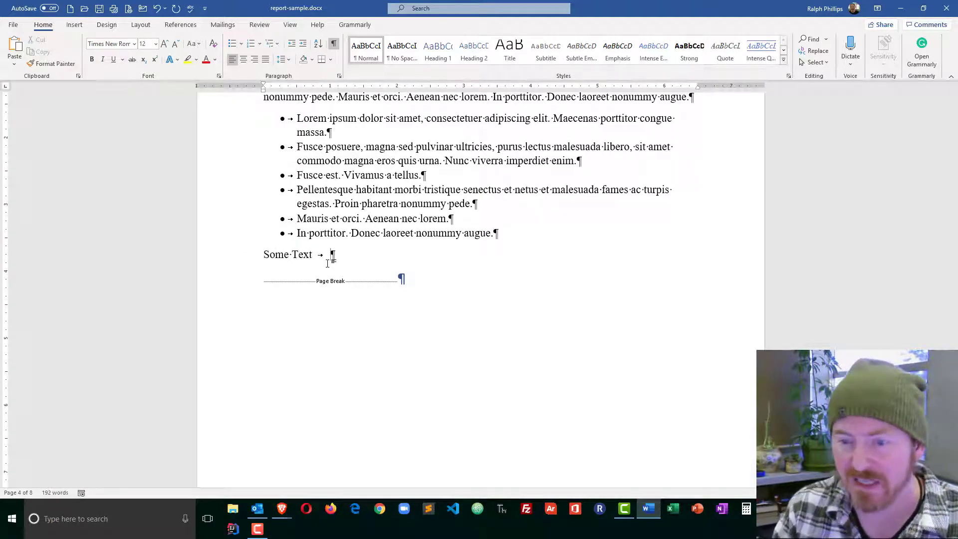
type("more text")
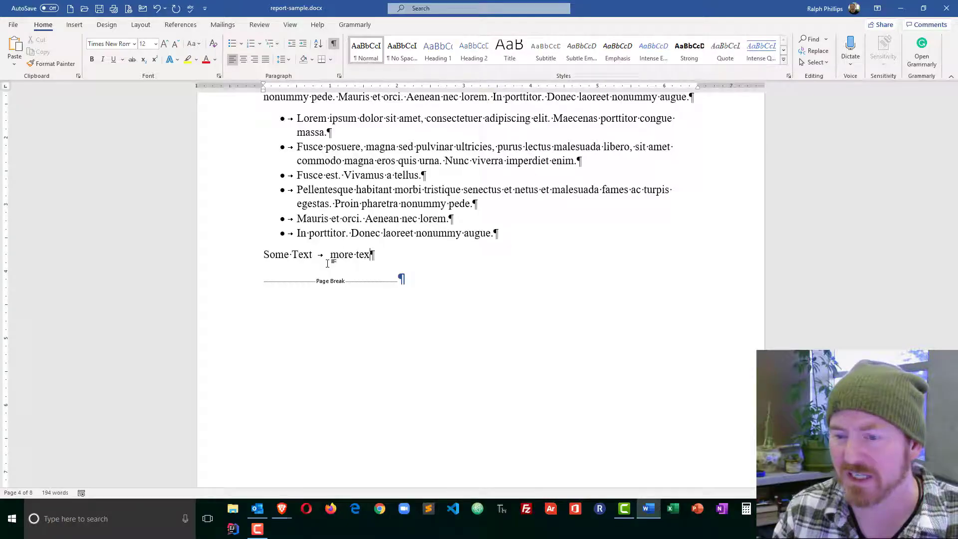
key("Tab")
type("more text")
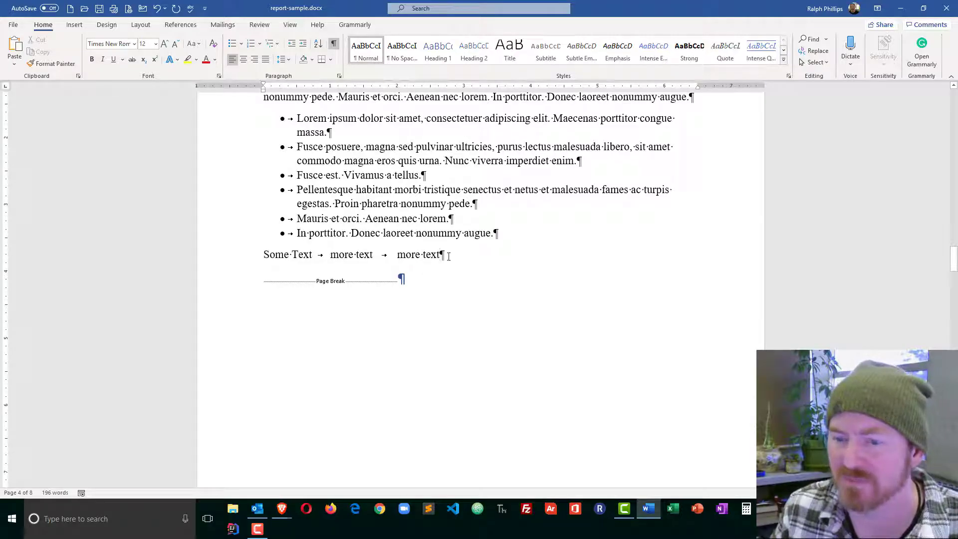
left_click_drag(448, 256, 279, 256)
key("Delete")
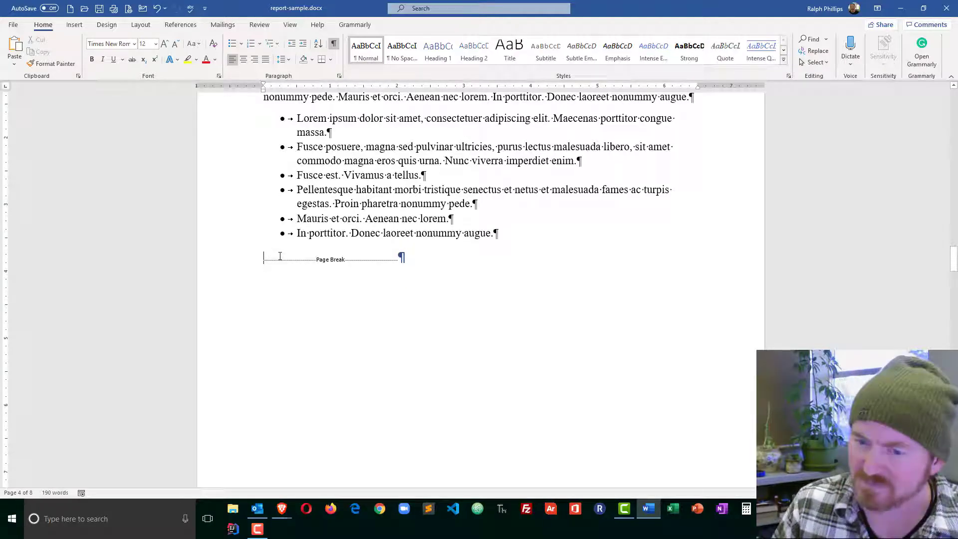
scroll(290, 258, "up", 3)
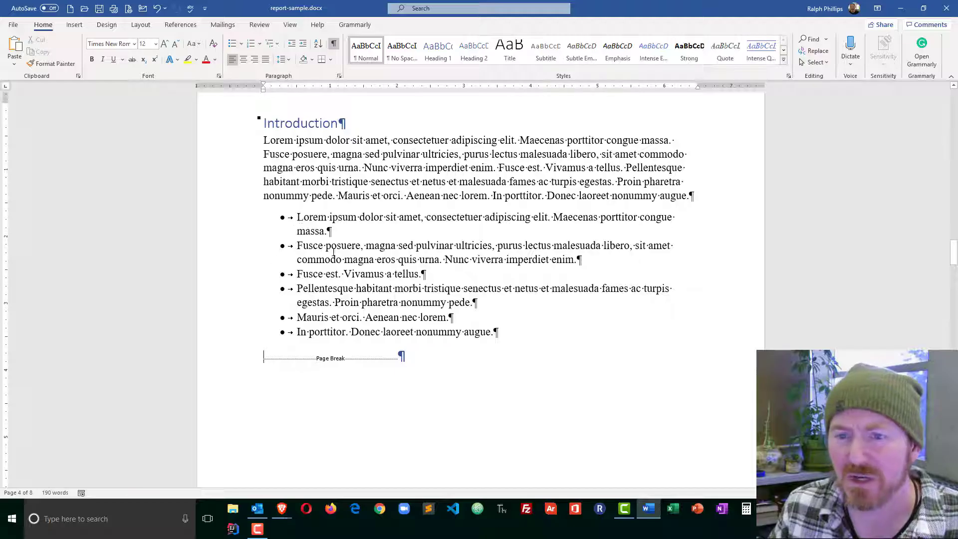
- Select all six bullet items and shift their text right with the ruler's indent markers
left_click(320, 218)
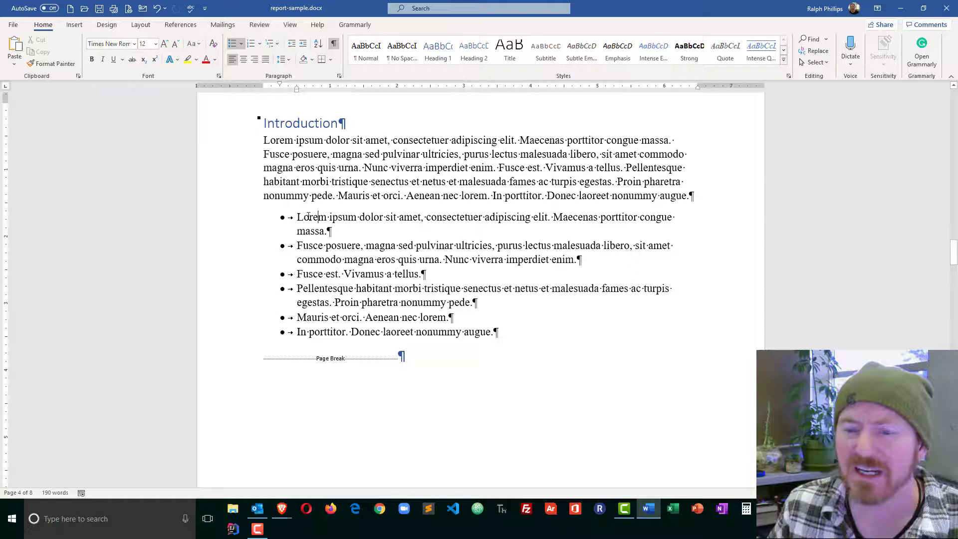
mouse_move(233, 223)
left_mouse_down()
mouse_move(233, 335)
mouse_move(342, 327)
left_mouse_up()
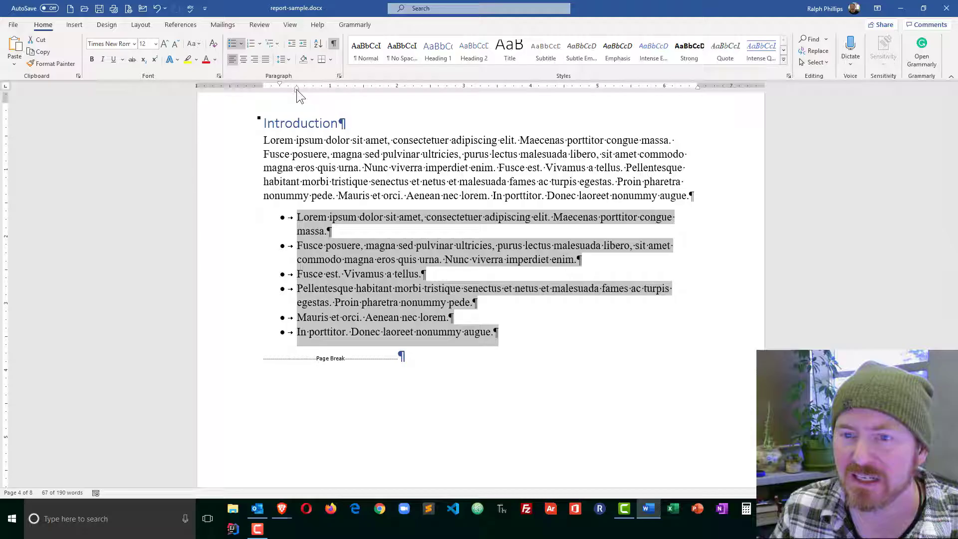
left_click_drag(296, 88, 359, 92)
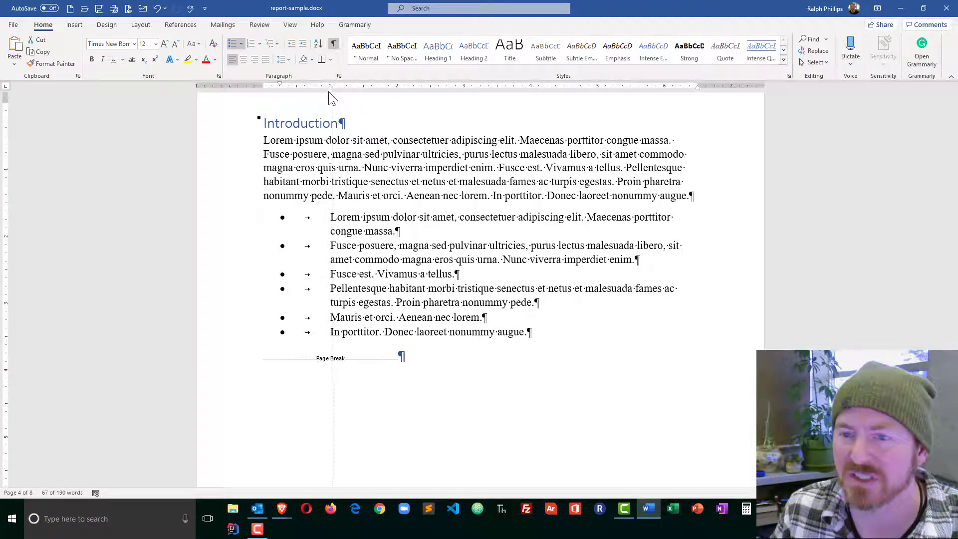
left_click_drag(358, 92, 329, 92)
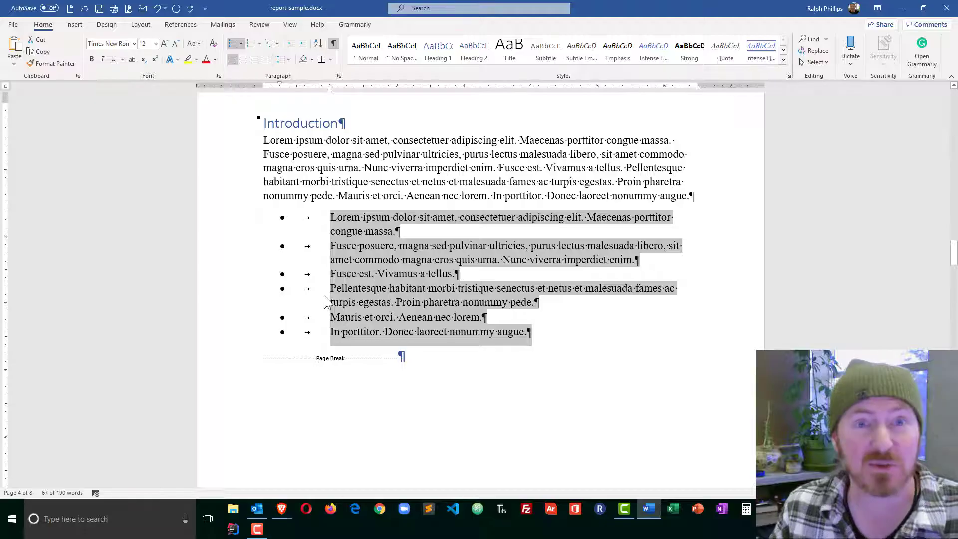
- Add a tab stop and fine-tune the indent where the list text begins
left_click(305, 88)
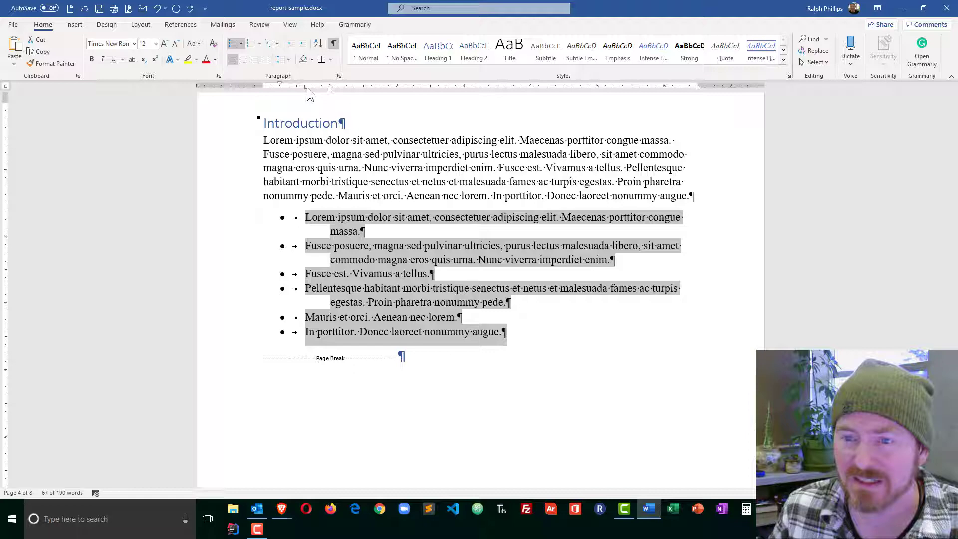
left_click_drag(306, 88, 311, 89)
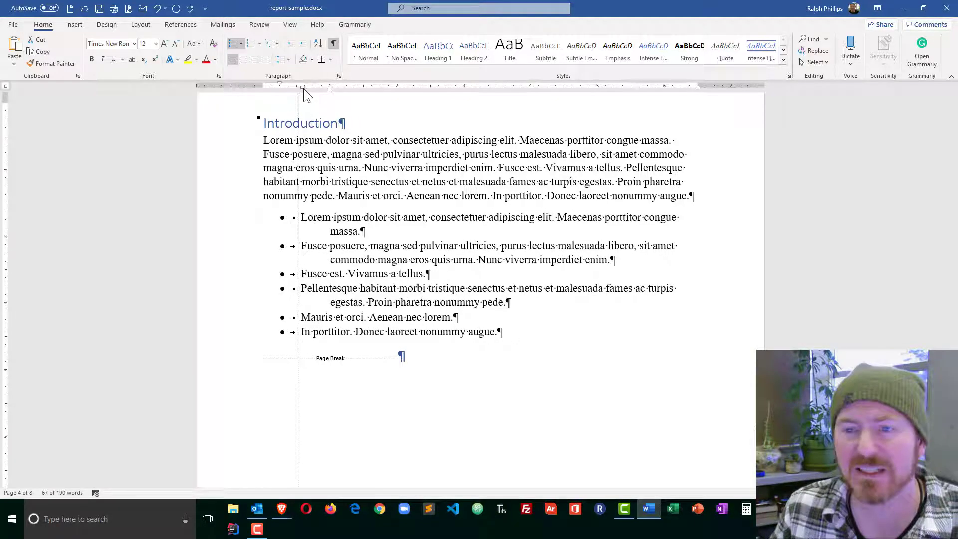
mouse_move(311, 89)
left_mouse_down()
mouse_move(295, 88)
mouse_move(307, 91)
left_mouse_up()
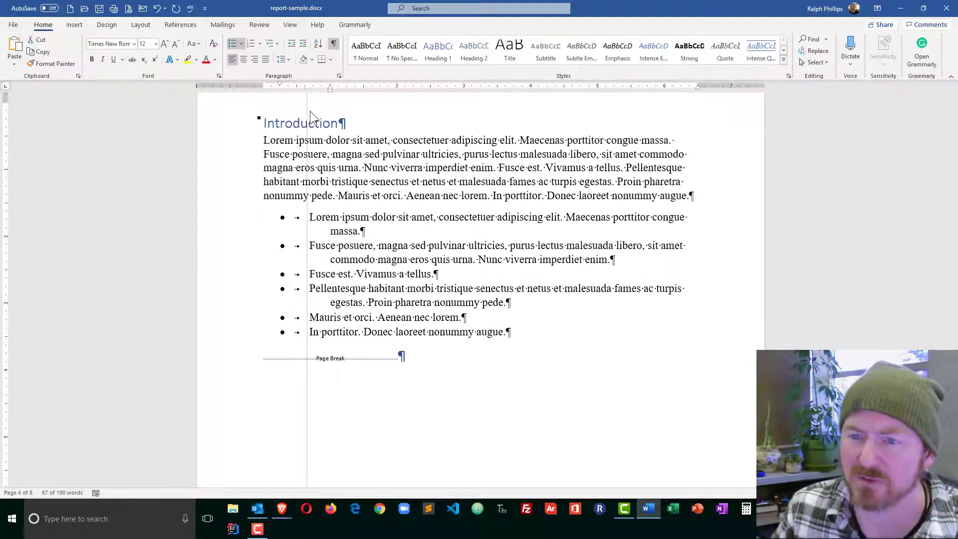
left_click_drag(309, 90, 309, 110)
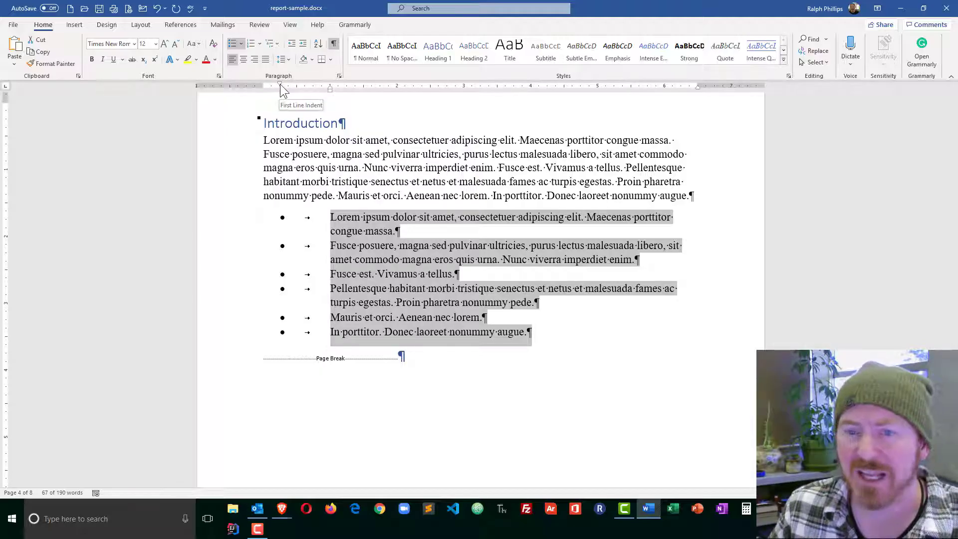
- Move the bullets to the left margin and align item text with its wrapped lines
mouse_move(279, 83)
left_mouse_down()
mouse_move(291, 85)
mouse_move(264, 84)
left_mouse_up()
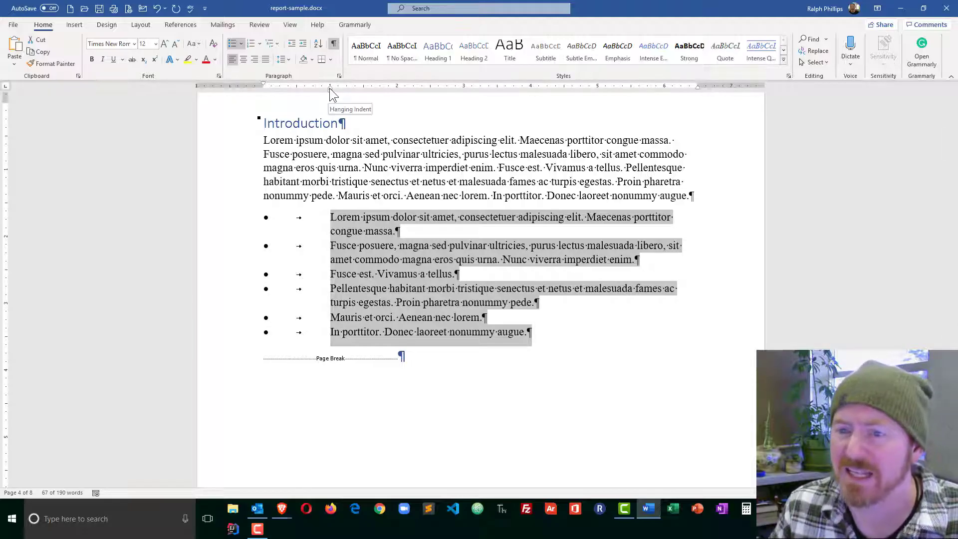
mouse_move(329, 87)
left_mouse_down()
mouse_move(318, 88)
mouse_move(340, 88)
mouse_move(298, 91)
left_mouse_up()
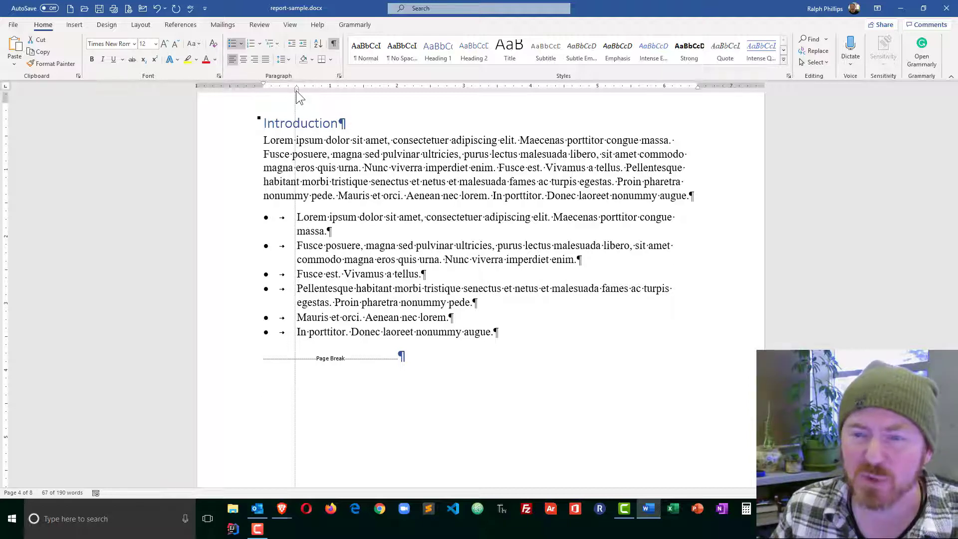
left_click_drag(296, 91, 296, 91)
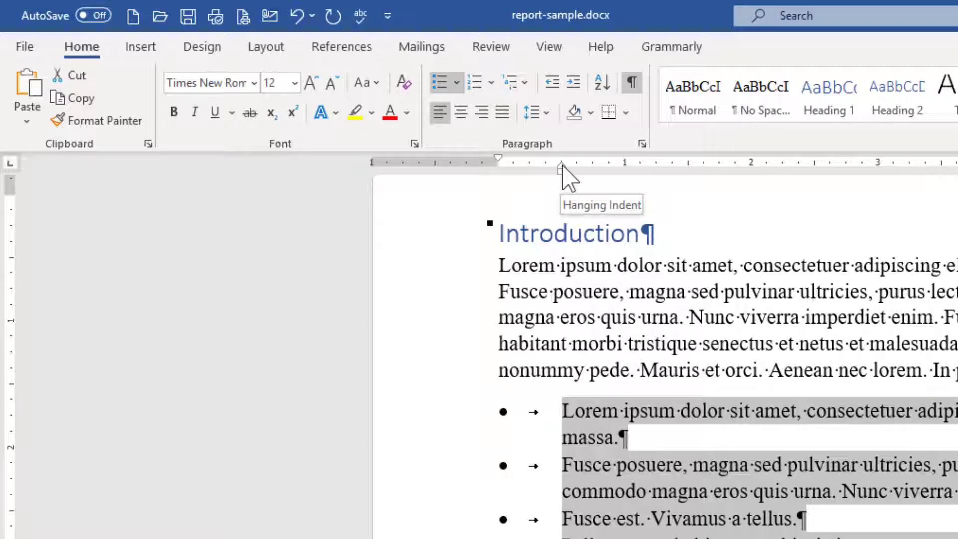
- Push the item text right and try a first-line tab stop, then remove it
left_click_drag(563, 172, 609, 171)
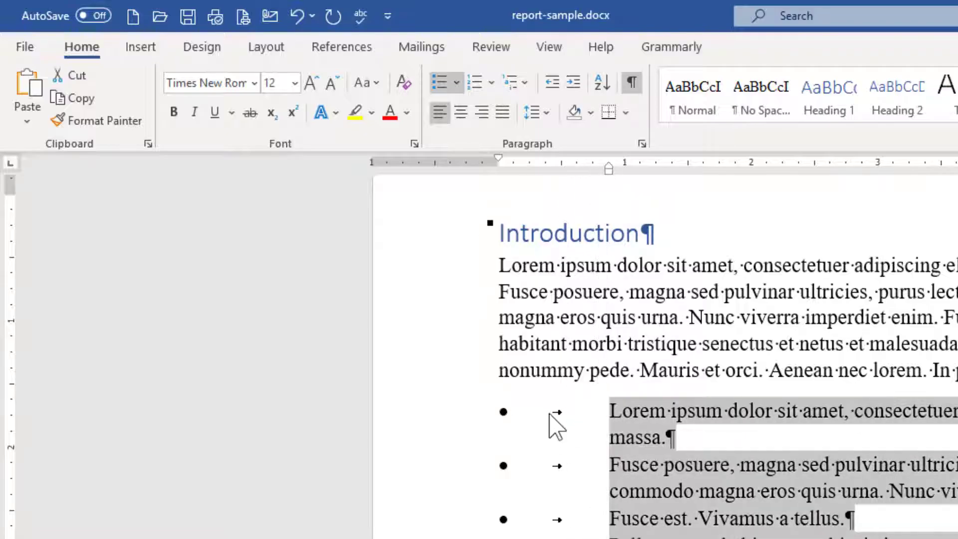
left_click(561, 164)
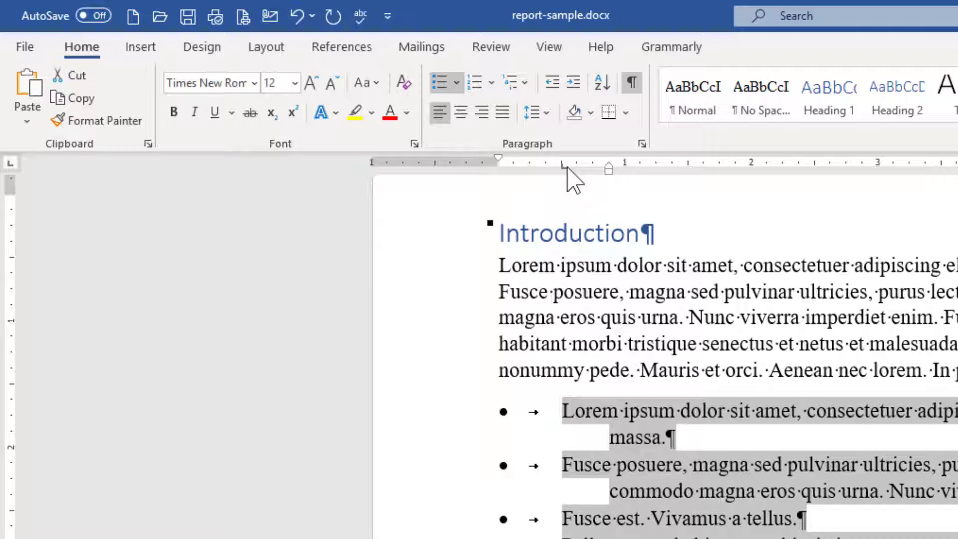
left_click_drag(567, 168, 611, 168)
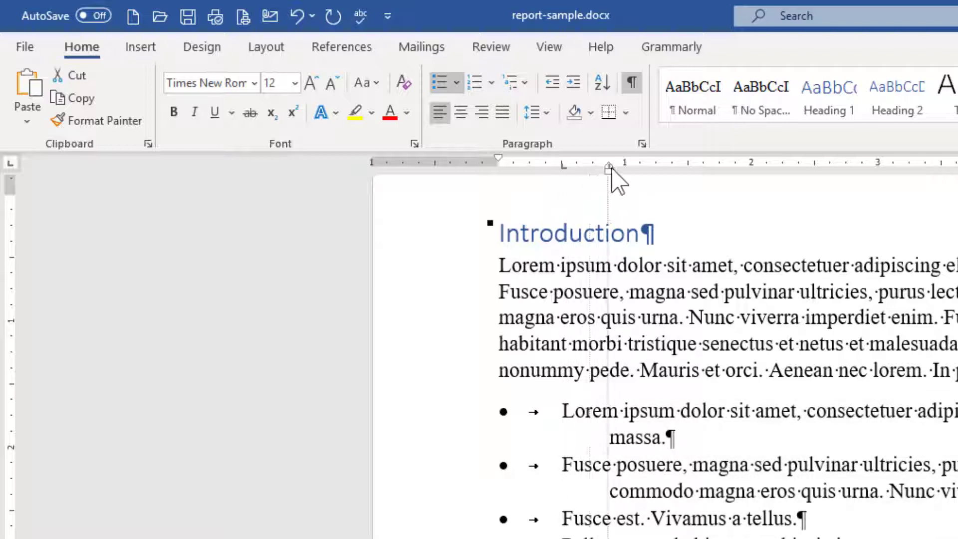
left_click_drag(563, 164, 567, 221)
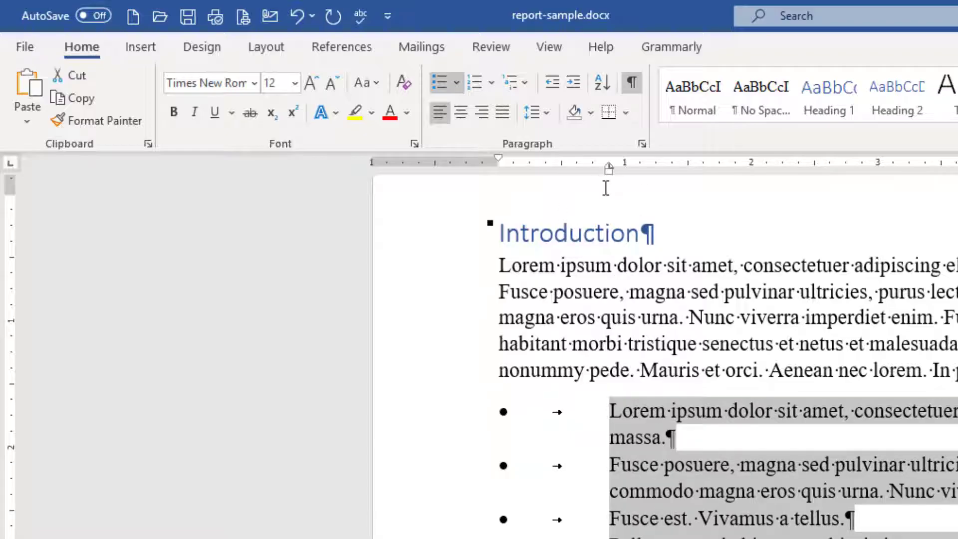
- Adjust the wrapped-line and text indents and line the bullets up with the paragraph text edge
left_click_drag(605, 166, 548, 167)
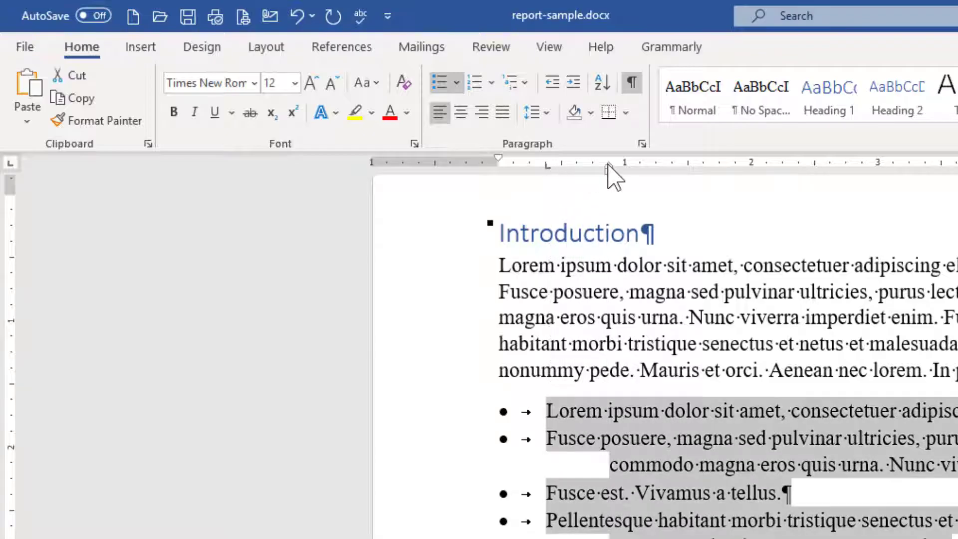
left_click_drag(608, 169, 547, 168)
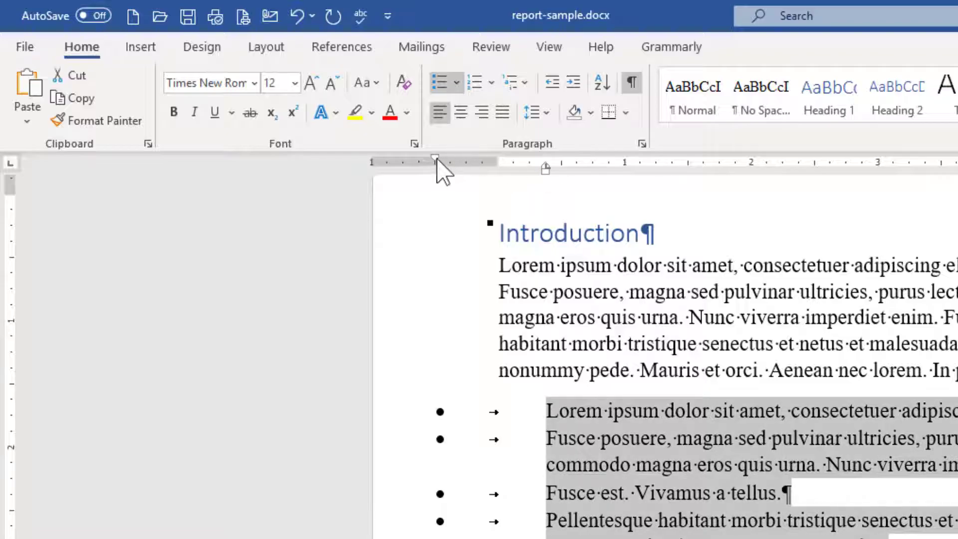
left_click_drag(436, 162, 500, 163)
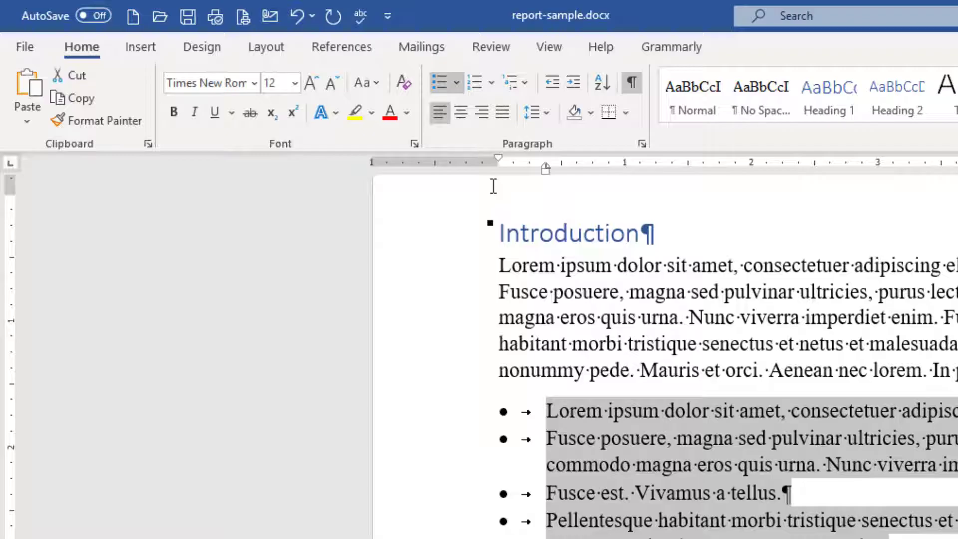
- End the list after the last bullet and generate five =lorem(5,4) placeholder paragraphs before the page break
left_click(573, 319)
scroll(573, 320, "down", 1)
scroll(573, 319, "down", 2)
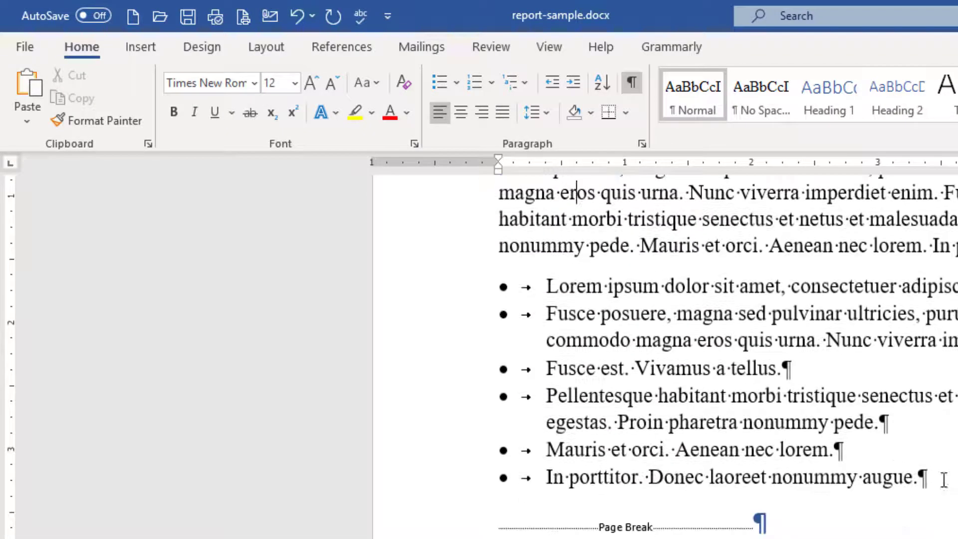
left_click(922, 478)
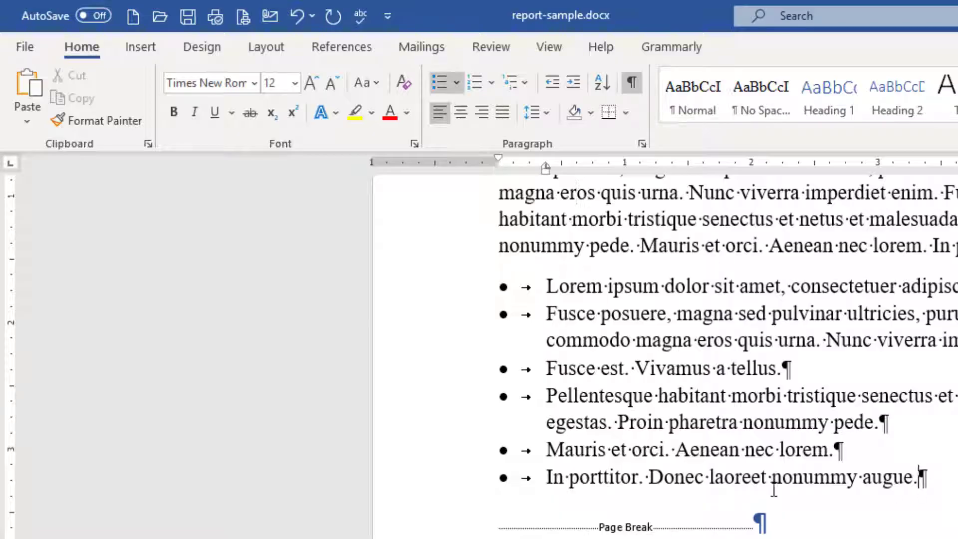
key("Return")
key("Return")
key("Return")
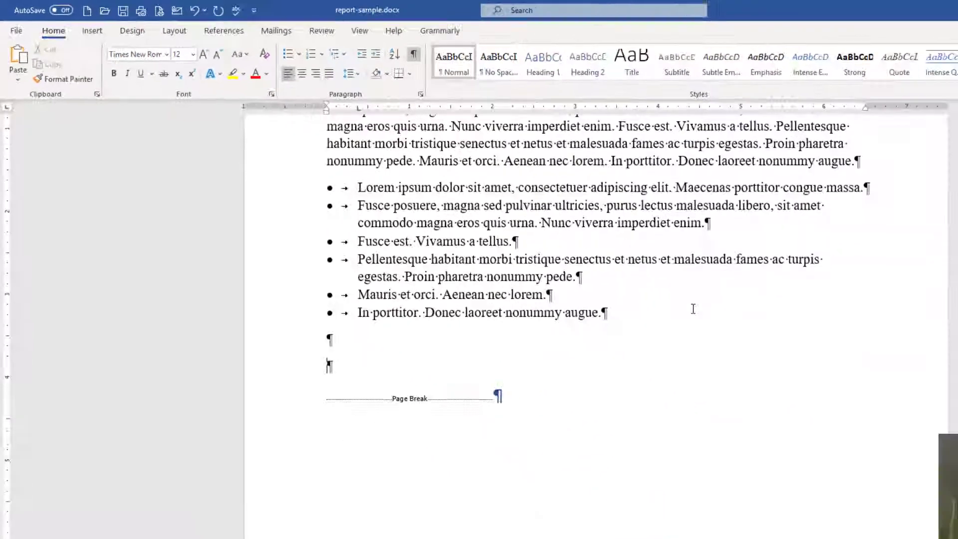
key("Return")
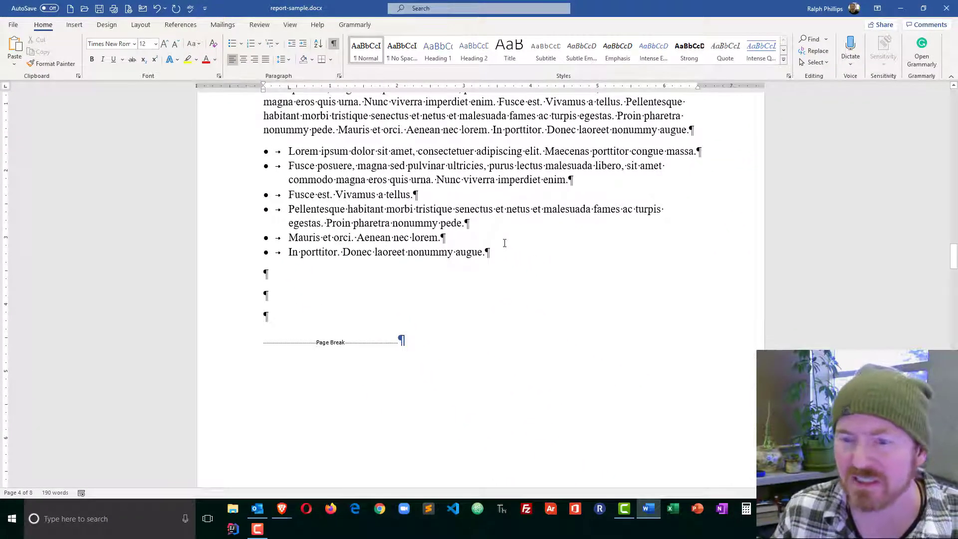
type("=")
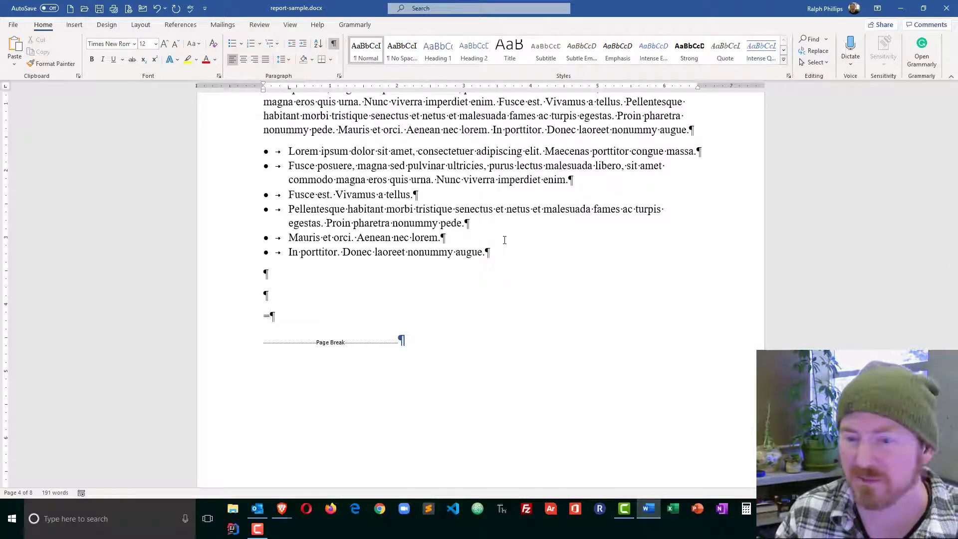
type("lorem(")
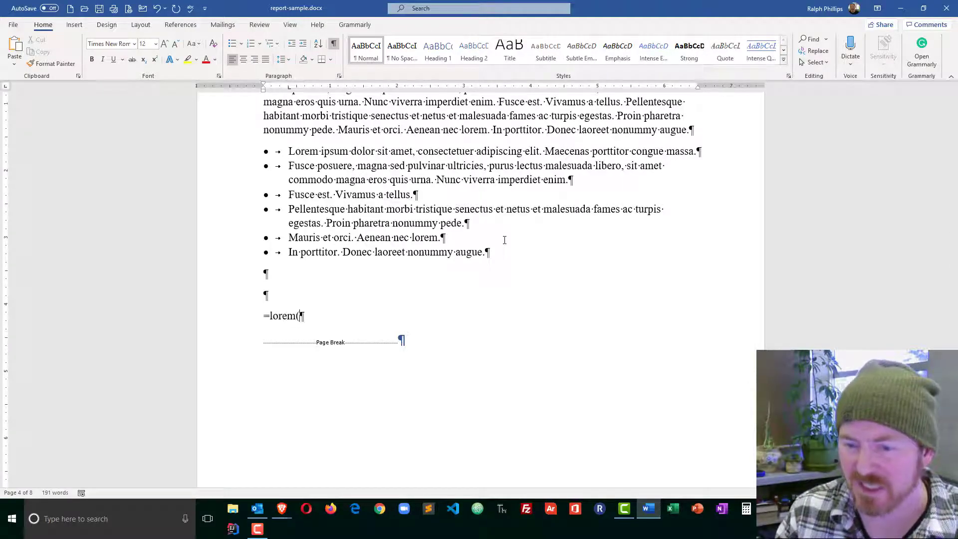
type("5,3")
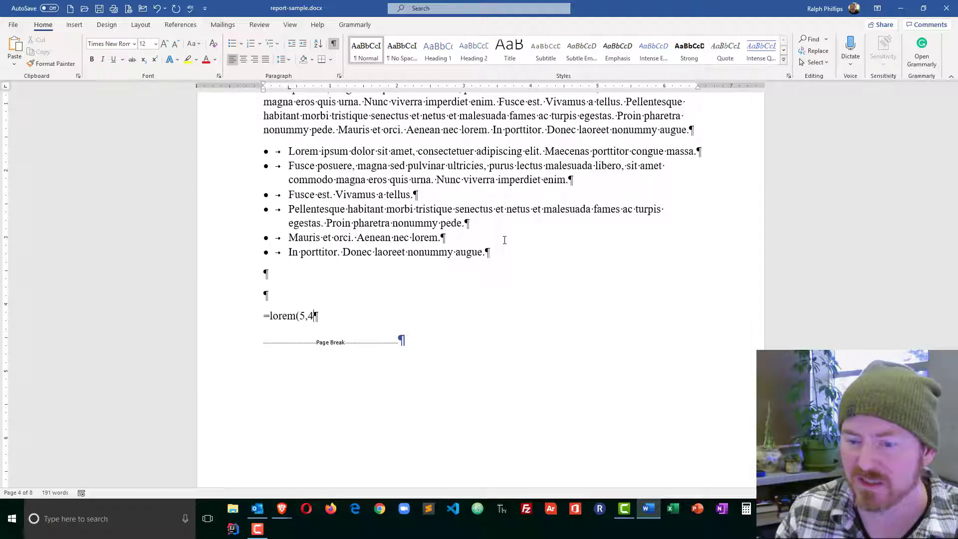
type(")")
key("Return")
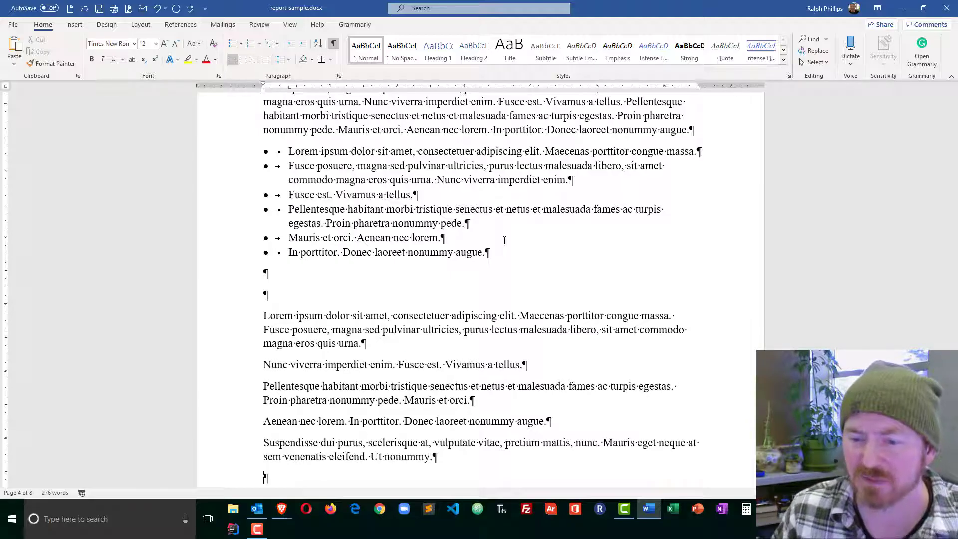
scroll(415, 247, "down", 3)
- Turn the five new Lorem paragraphs into a bulleted list, keeping plain dot bullets
left_click_drag(261, 186, 513, 322)
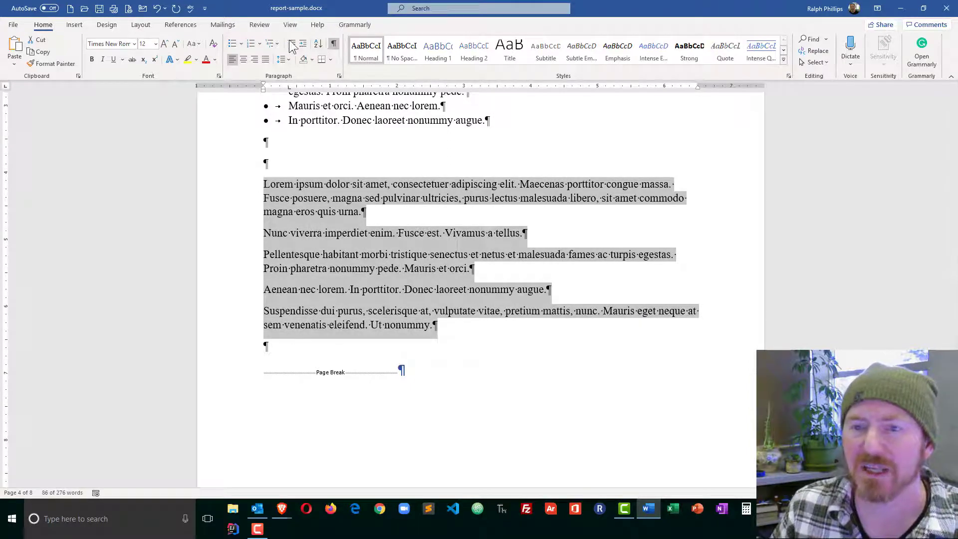
left_click(231, 45)
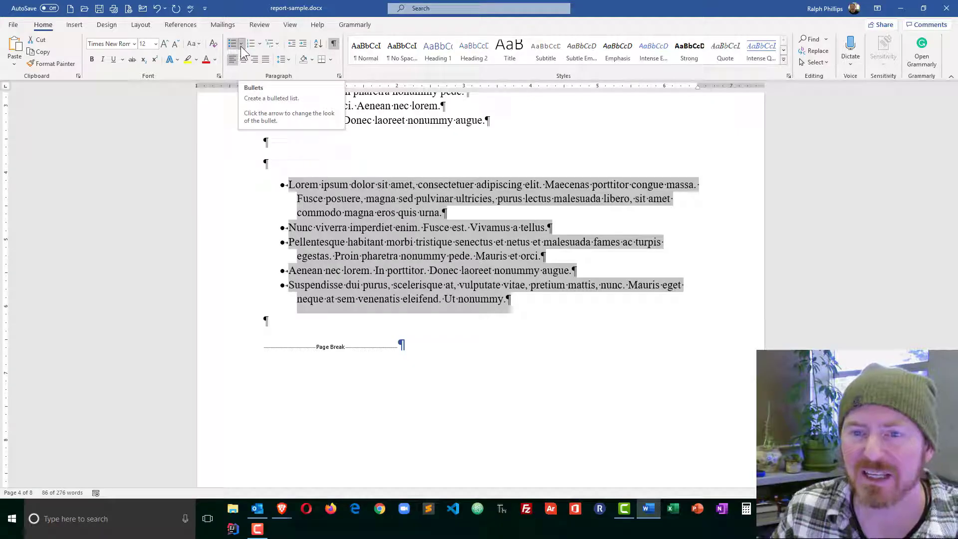
left_click(241, 45)
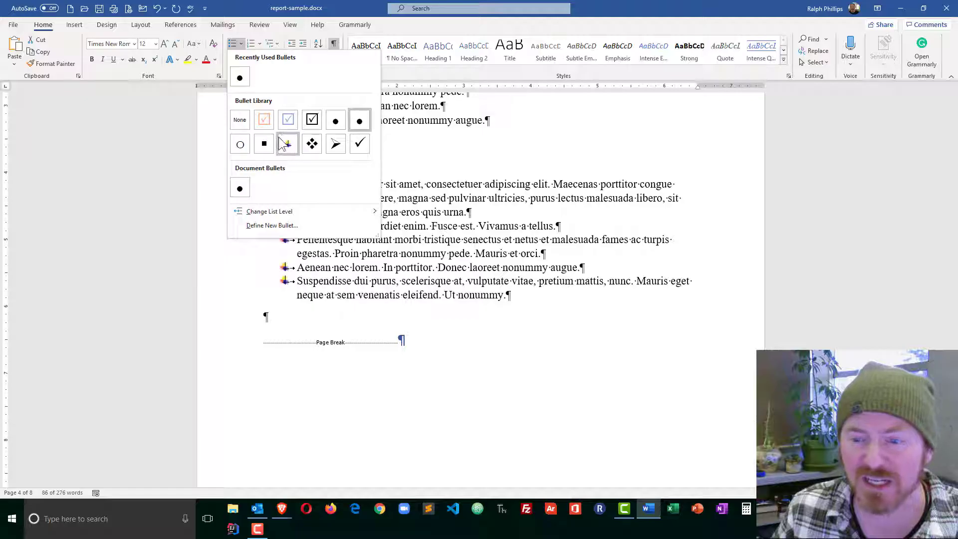
left_click(367, 273)
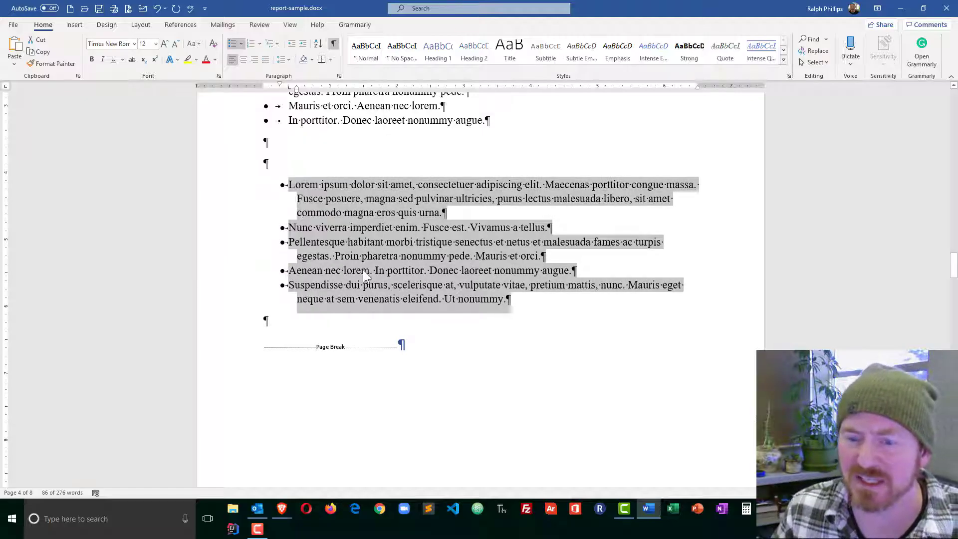
scroll(363, 269, "up", 3)
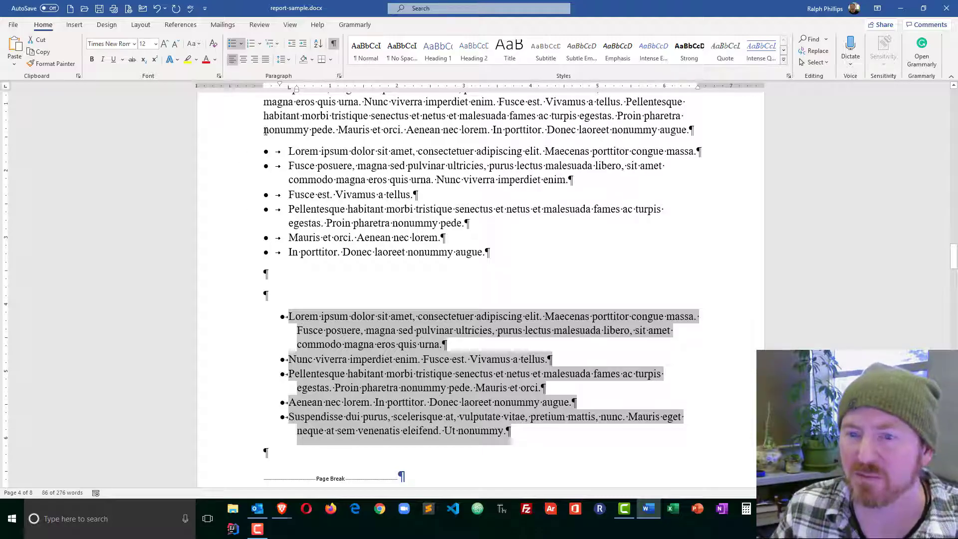
- Hide formatting marks and copy the upper list's formatting onto the lower list with Format Painter
left_click(333, 43)
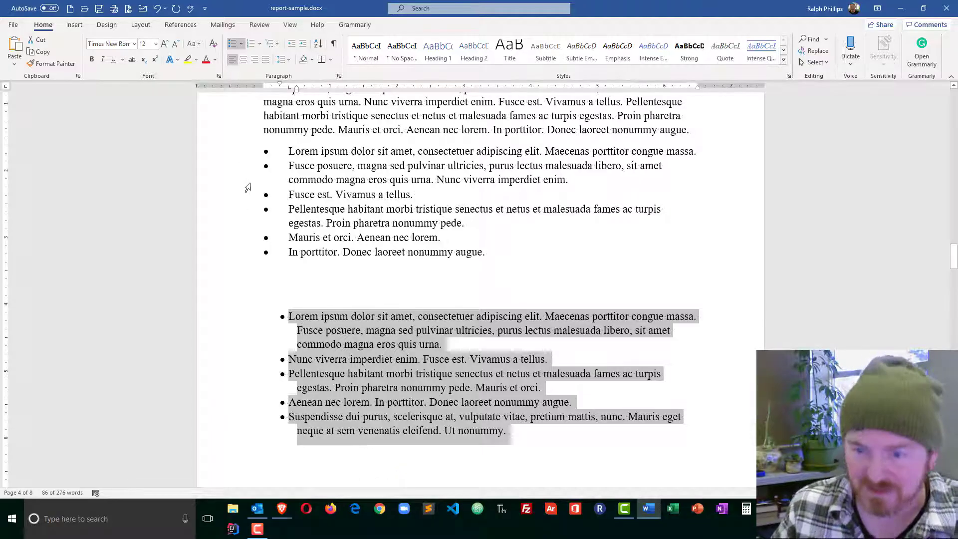
left_click_drag(246, 157, 247, 196)
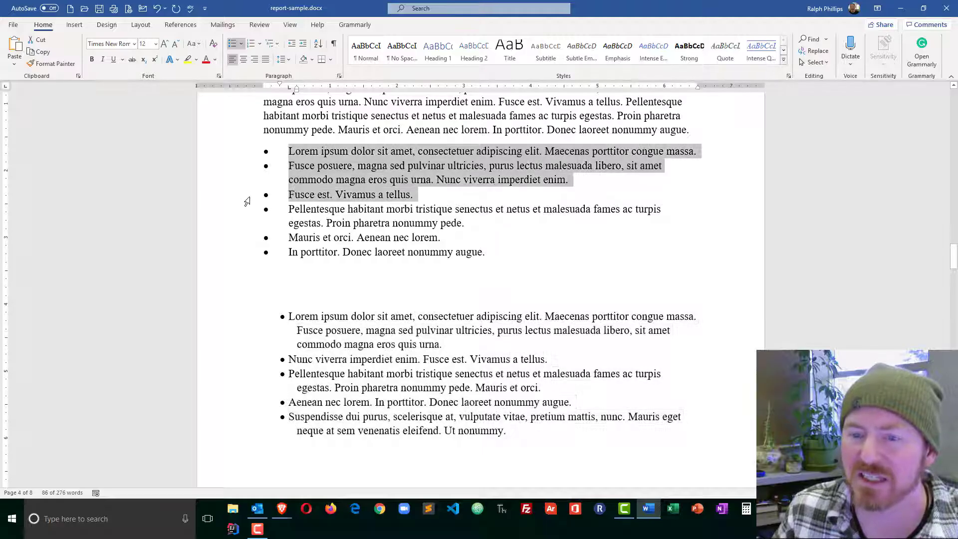
left_click(51, 63)
left_click_drag(230, 323, 232, 442)
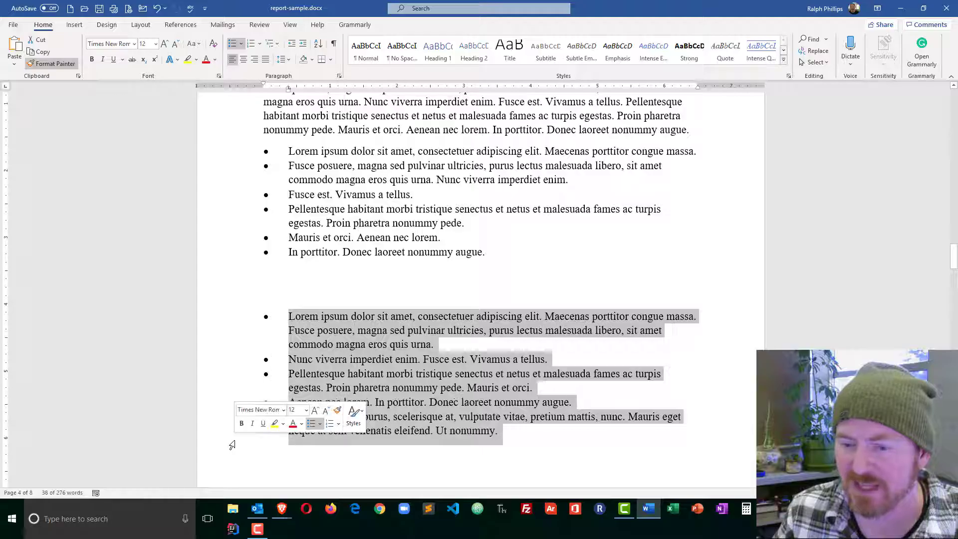
left_click(448, 374)
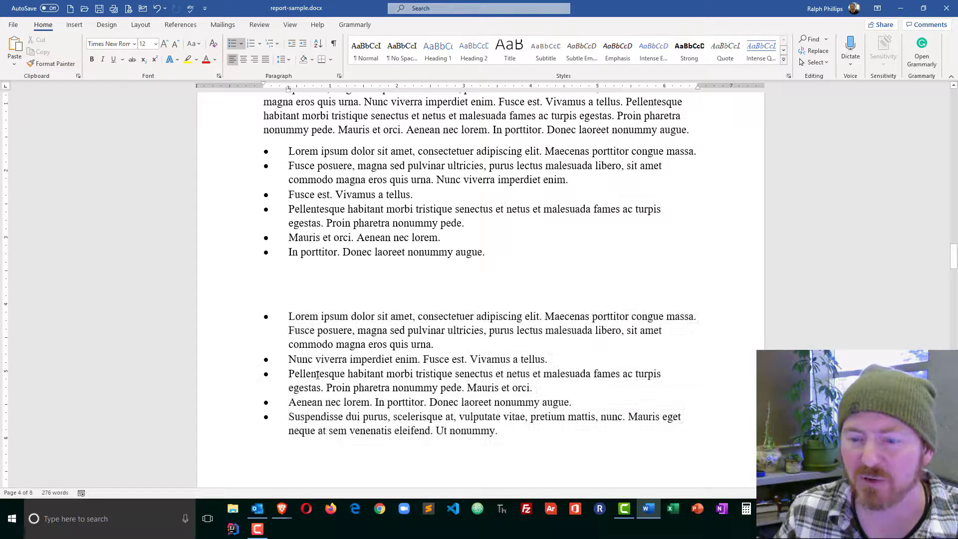
scroll(319, 374, "down", 2)
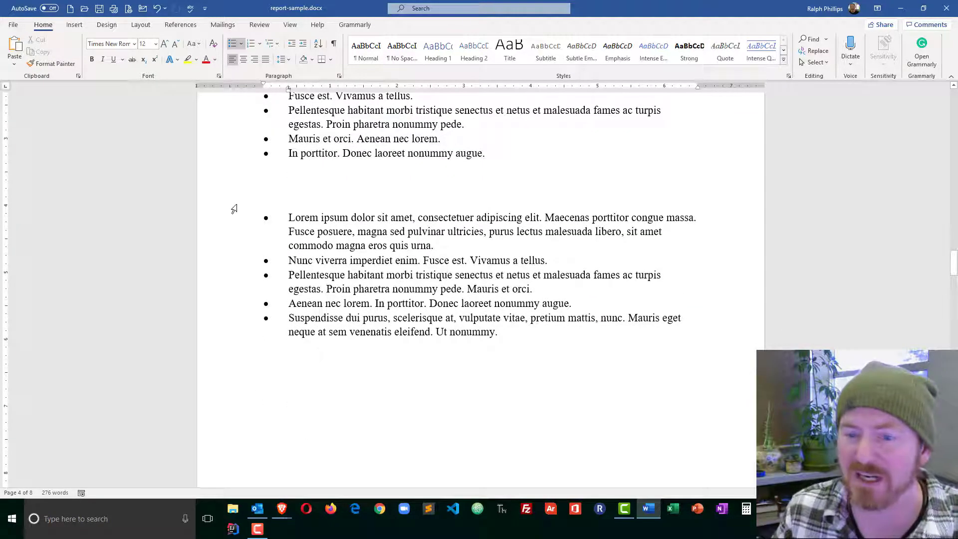
left_click_drag(233, 222, 240, 334)
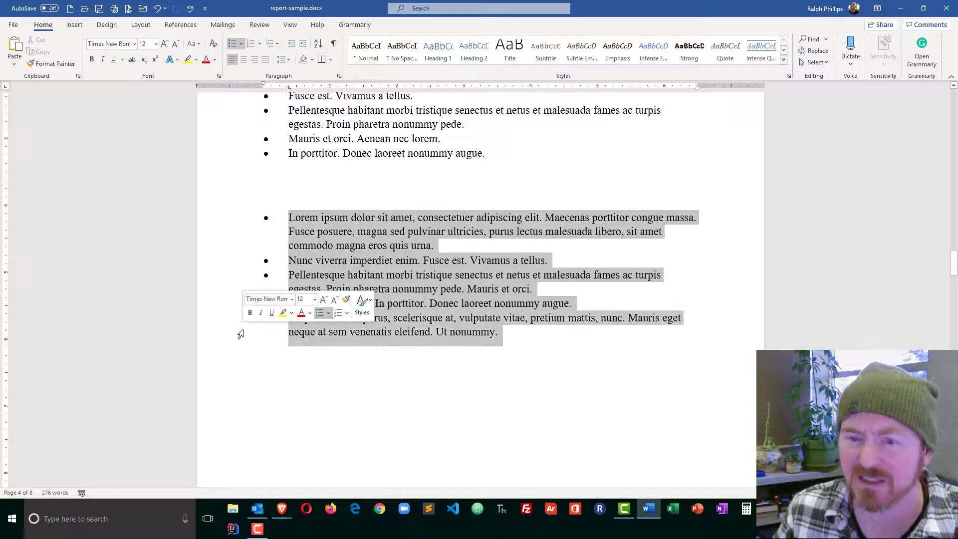
- Apply checkbox bullets to the lower list and align them with the Introduction list's bullets
left_click(242, 44)
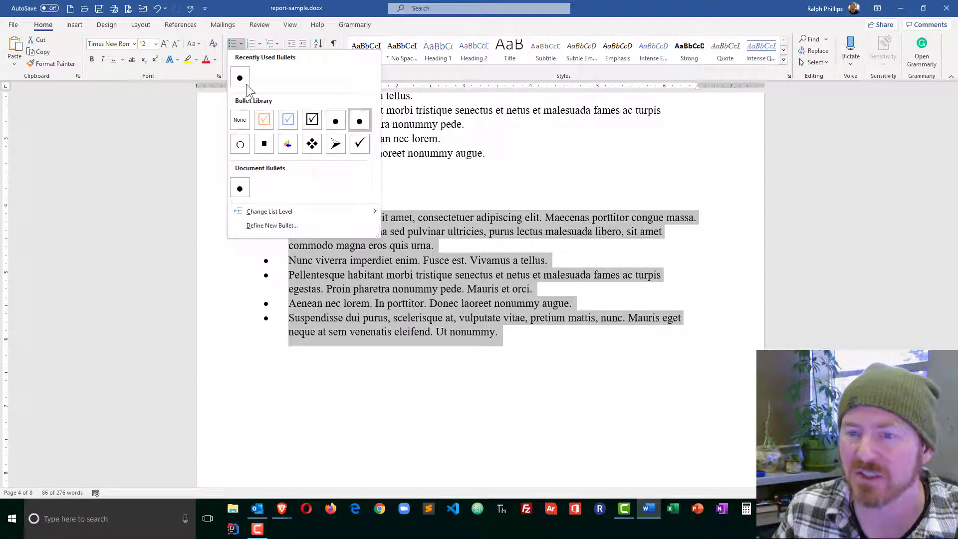
left_click(309, 122)
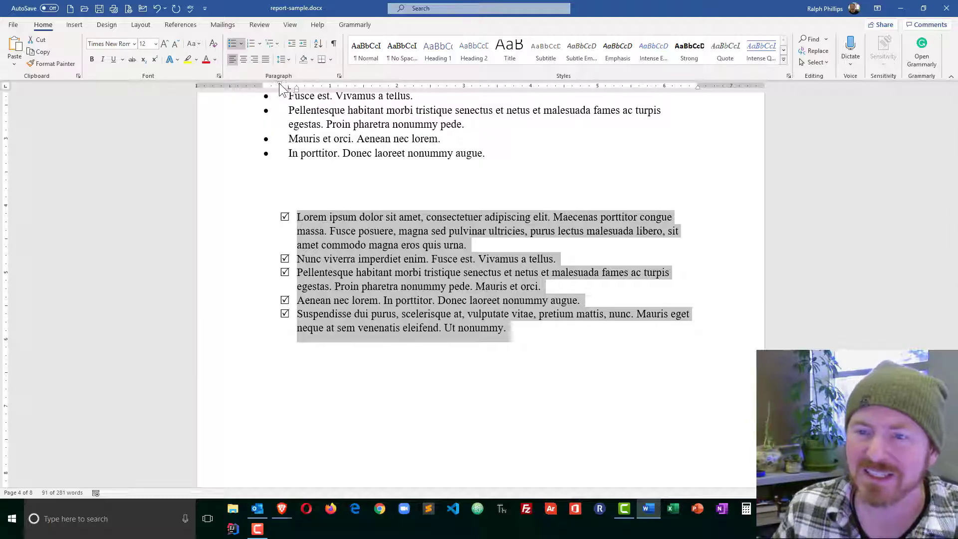
mouse_move(281, 89)
left_mouse_down()
mouse_move(263, 86)
mouse_move(288, 91)
left_mouse_up()
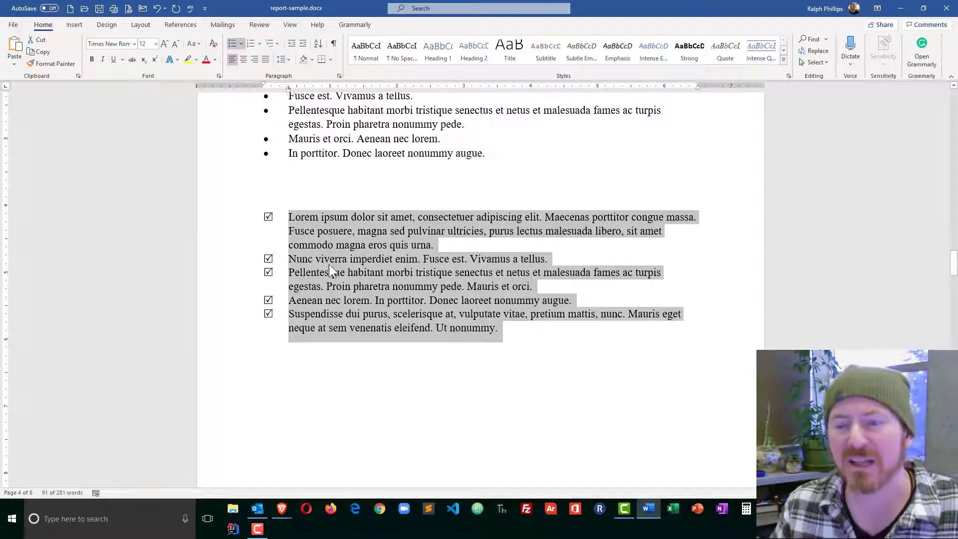
scroll(333, 269, "up", 4)
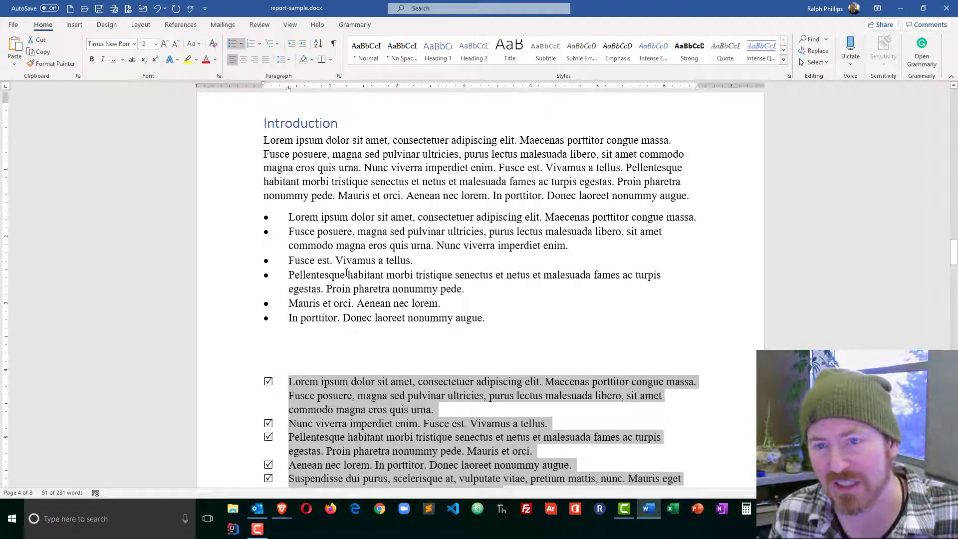
- Deselect the checklist and select the six Introduction bullet items
left_click(352, 260)
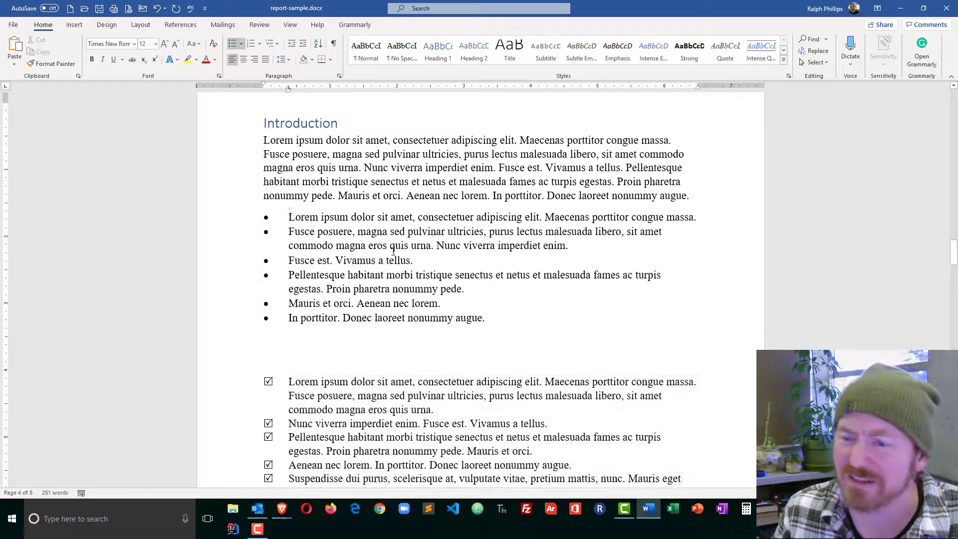
left_click_drag(288, 216, 541, 319)
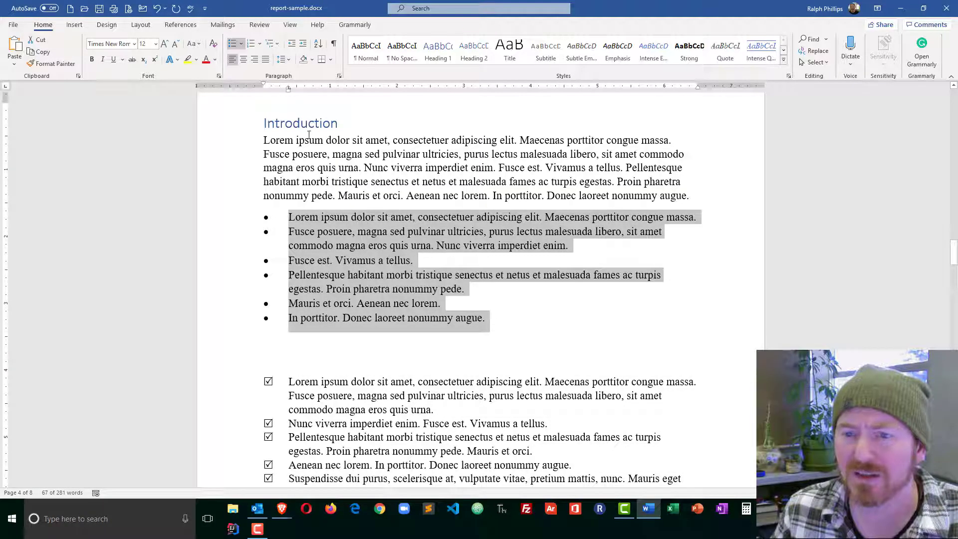